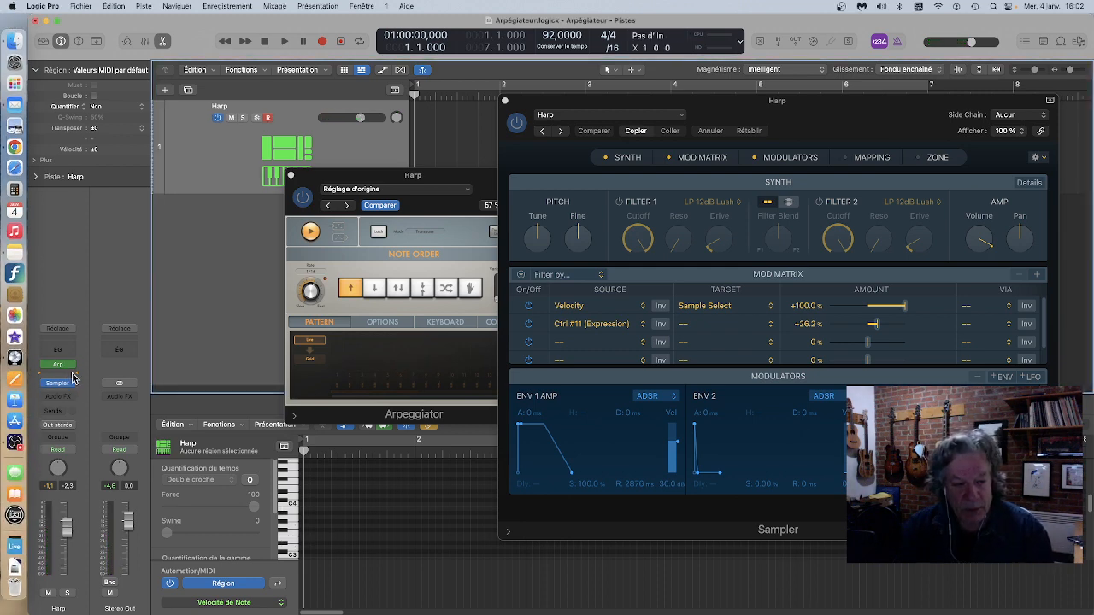
Turn off "Enregistrer MIDI sur piste ici" after the Arpeggiator and record a passage of held chords on the Harp track from bar 1.
click(72, 366)
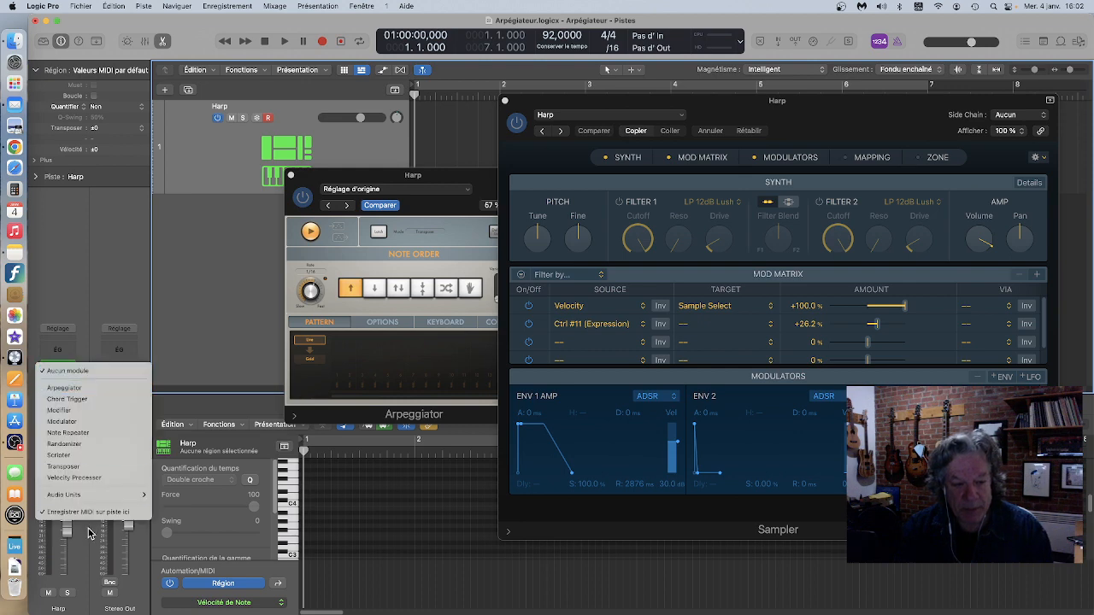
click(94, 512)
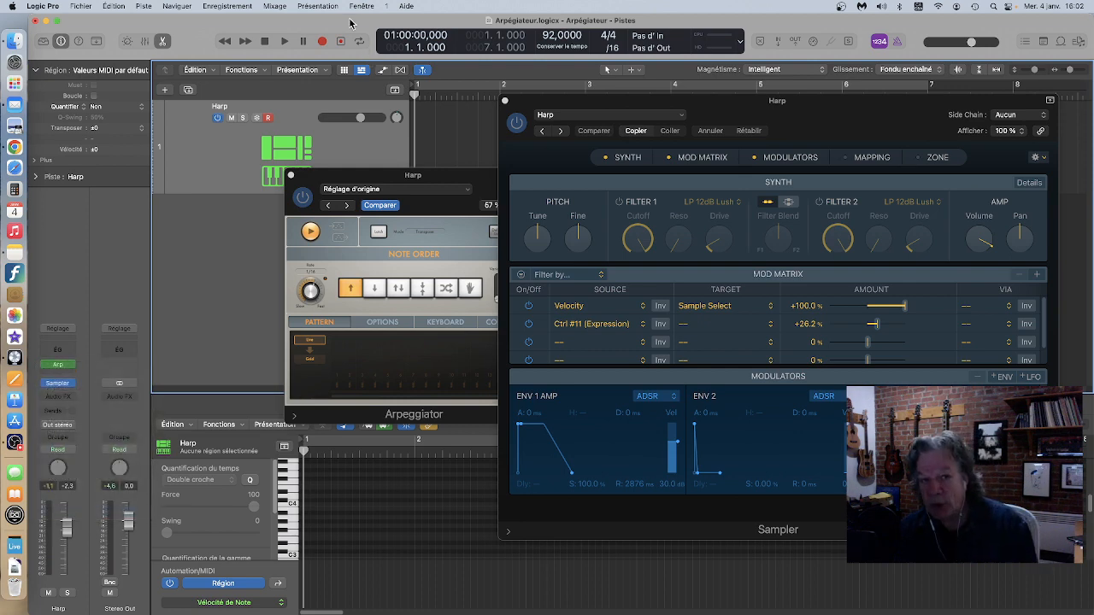
click(323, 41)
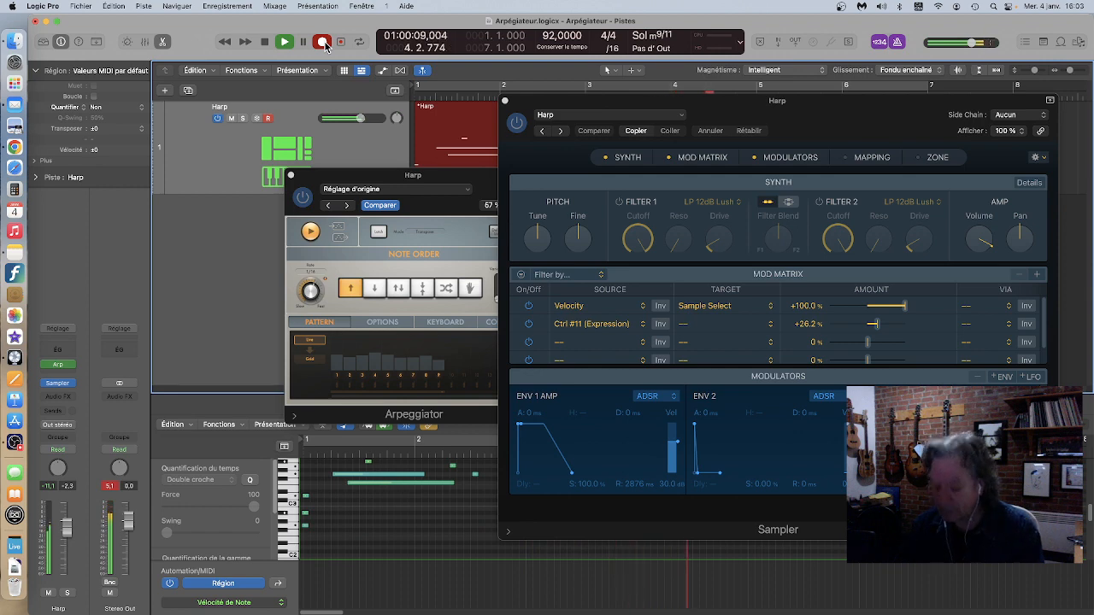
key(space)
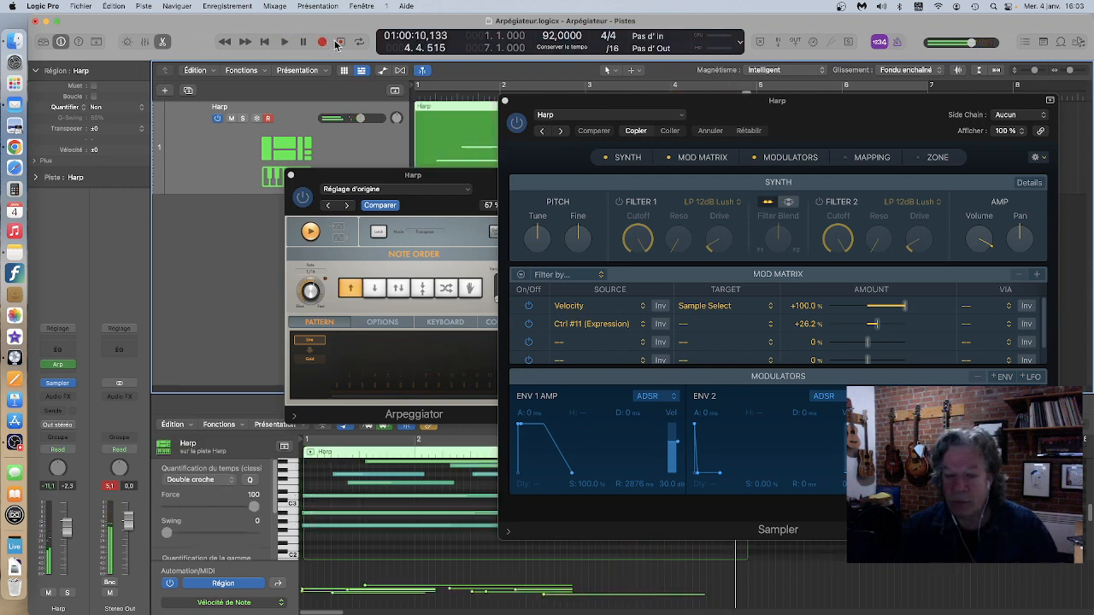
Close the Sampler window and move the Arpeggiator window clear of the start of the recorded Harp region.
drag(625, 102, 630, 161)
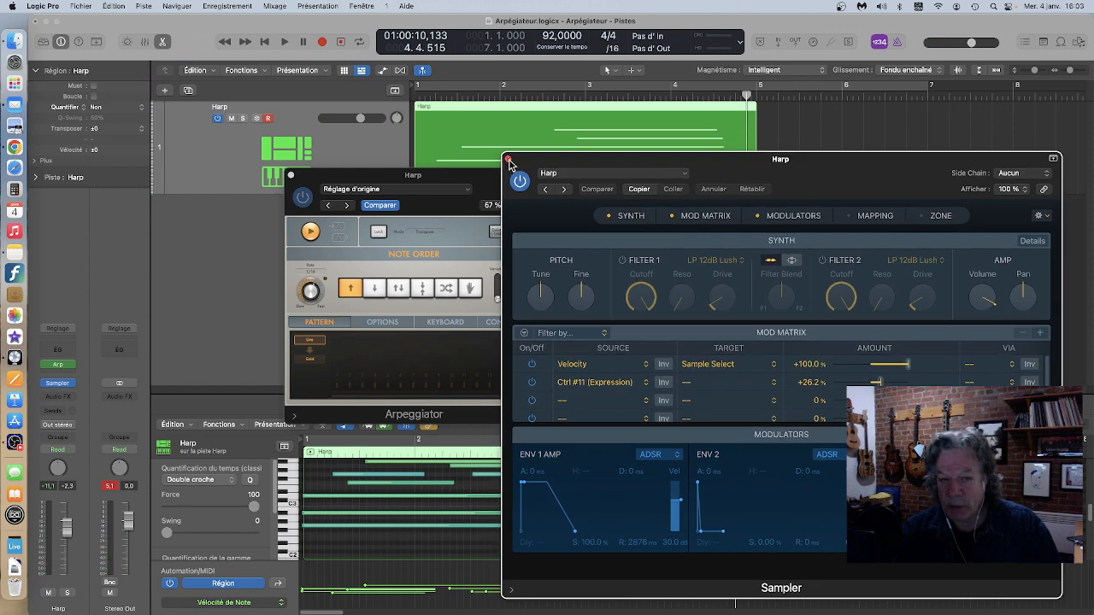
click(508, 160)
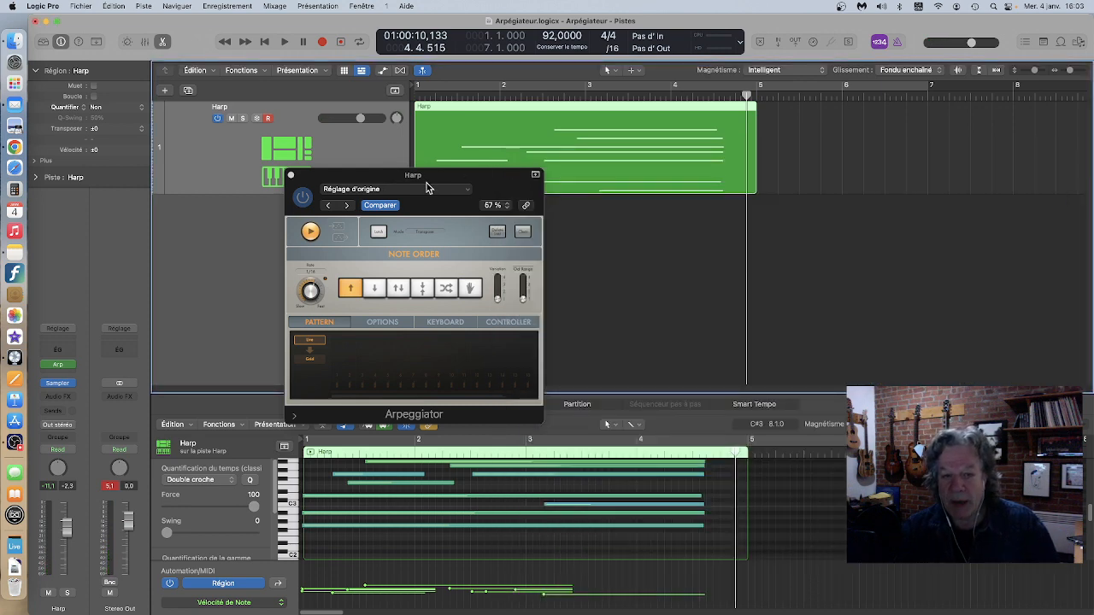
drag(428, 187, 888, 110)
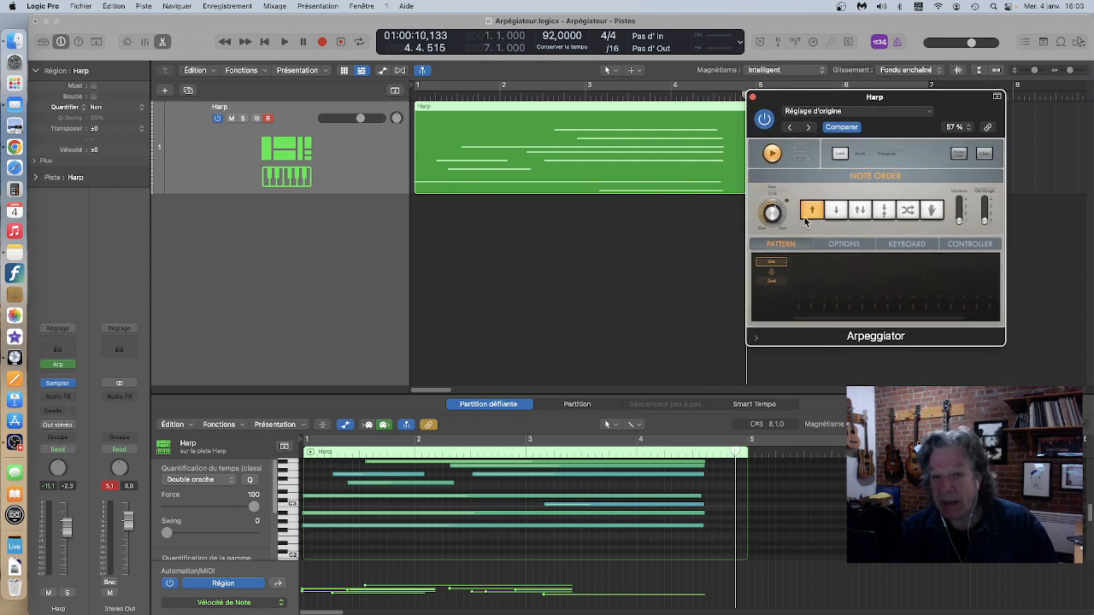
Enable cycling over bars 1 to 7 and listen to the recorded Harp region through the Arpeggiator.
click(448, 89)
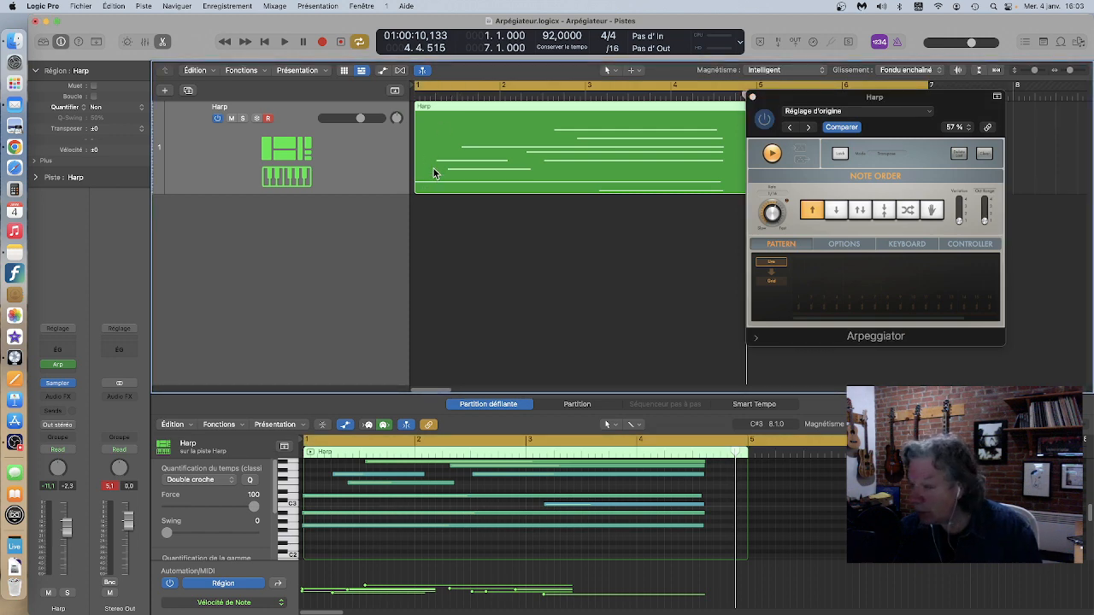
key(space)
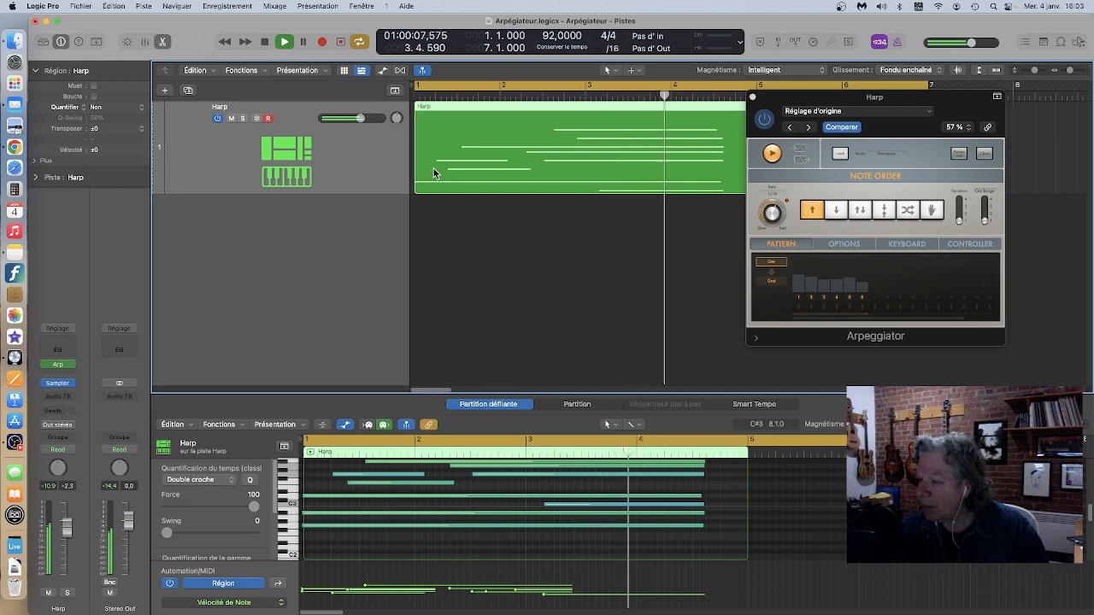
key(space)
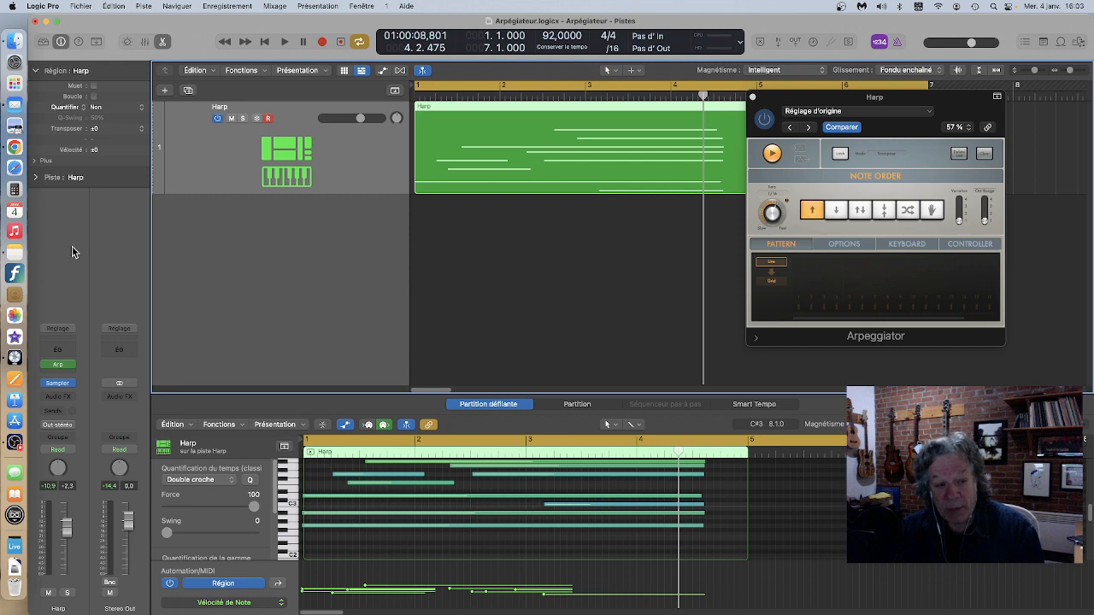
Remove the Arpeggiator from the Harp track's MIDI effects and insert it again.
click(72, 366)
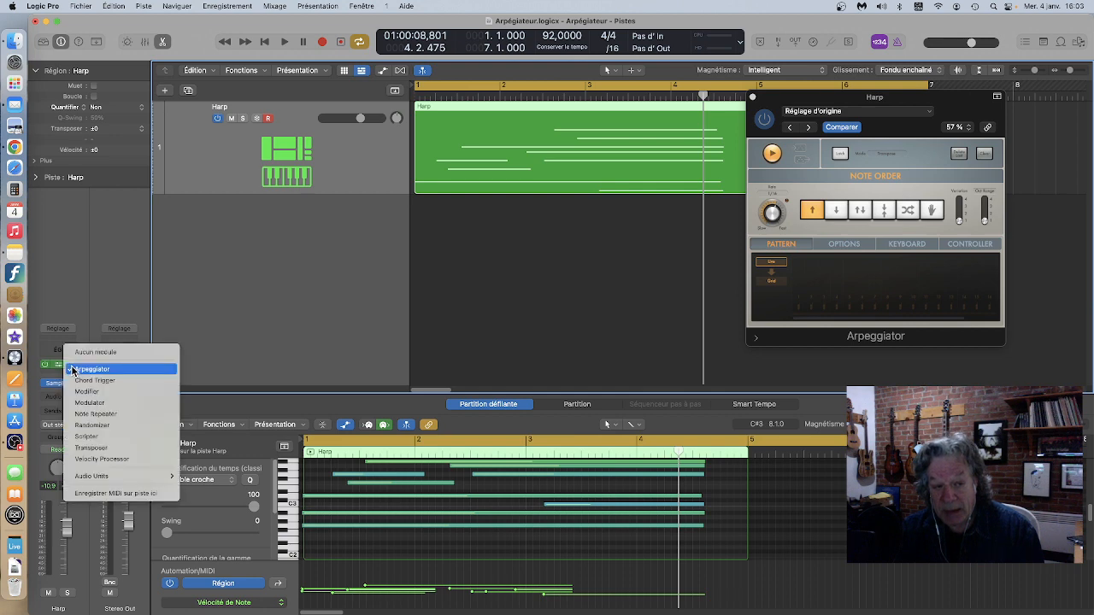
click(77, 353)
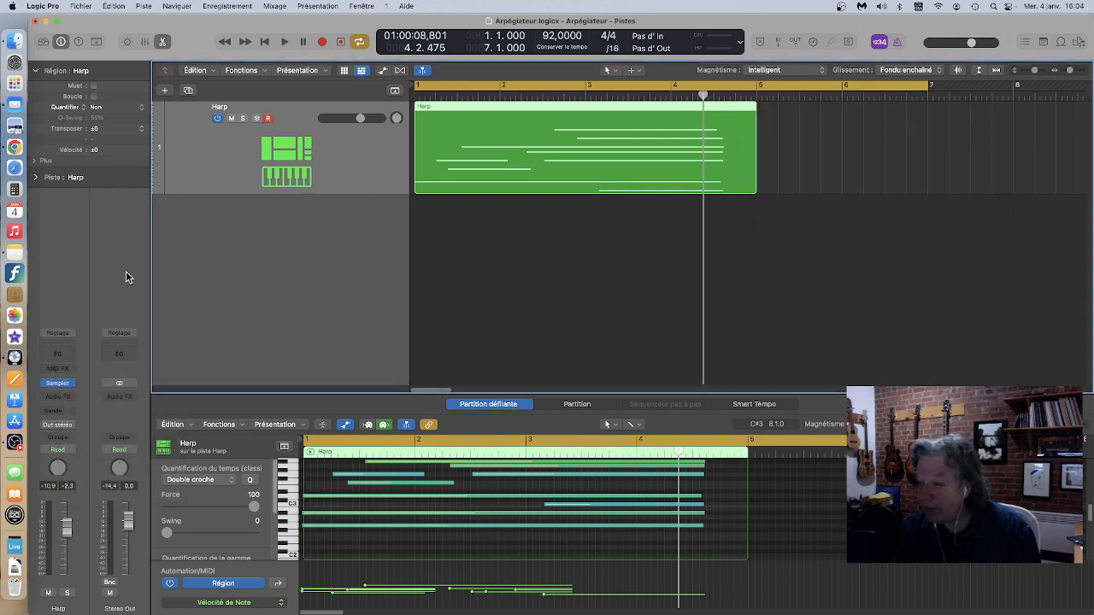
click(73, 368)
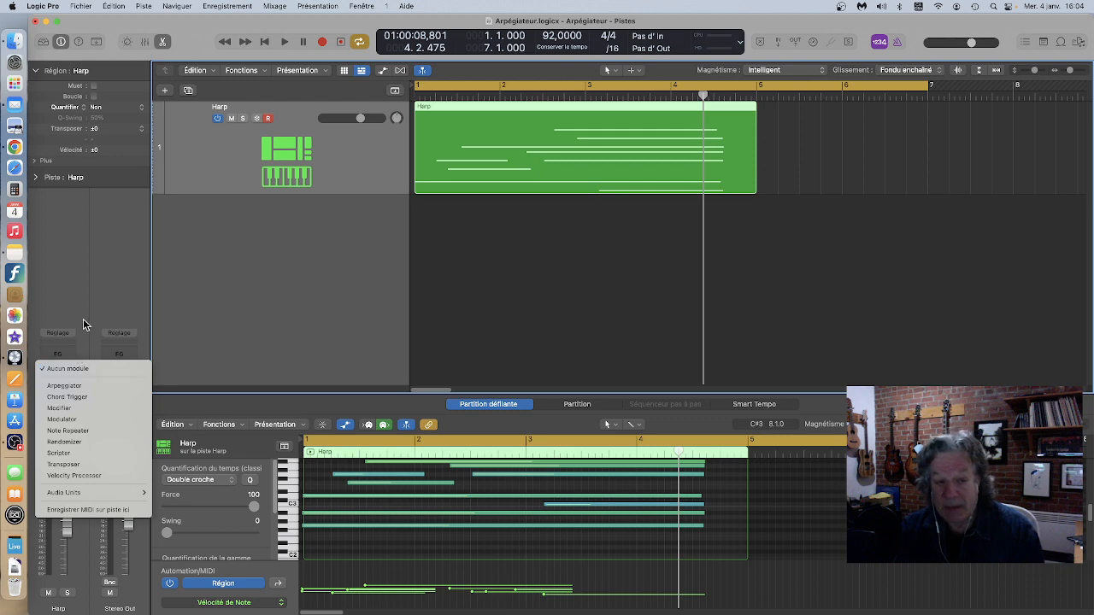
click(75, 386)
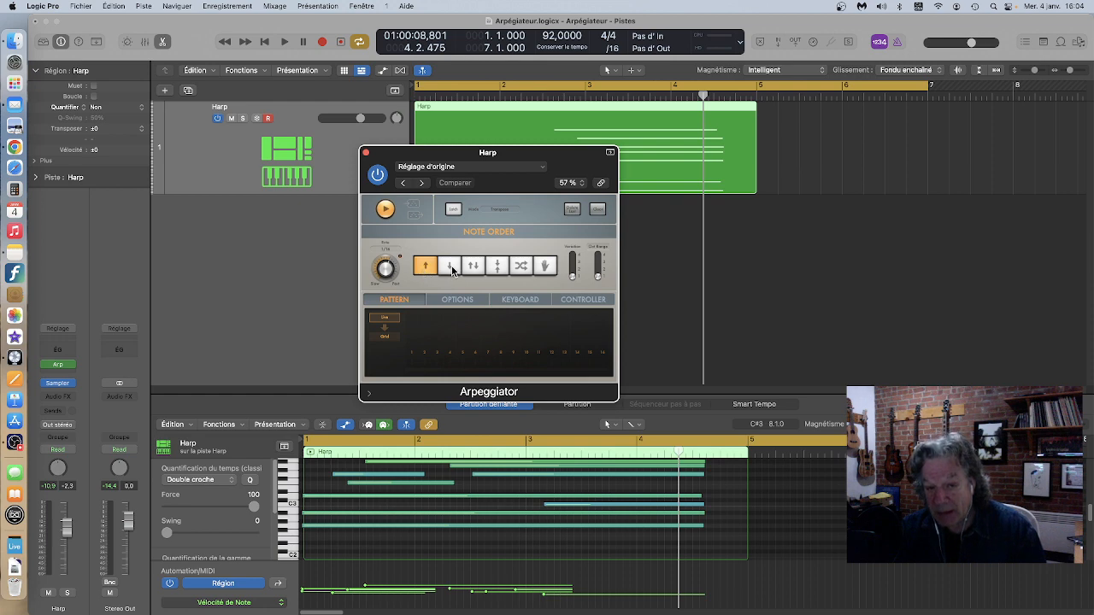
Set the Arpeggiator's note order to up/down and raise both its variation and octave range to 3.
click(473, 267)
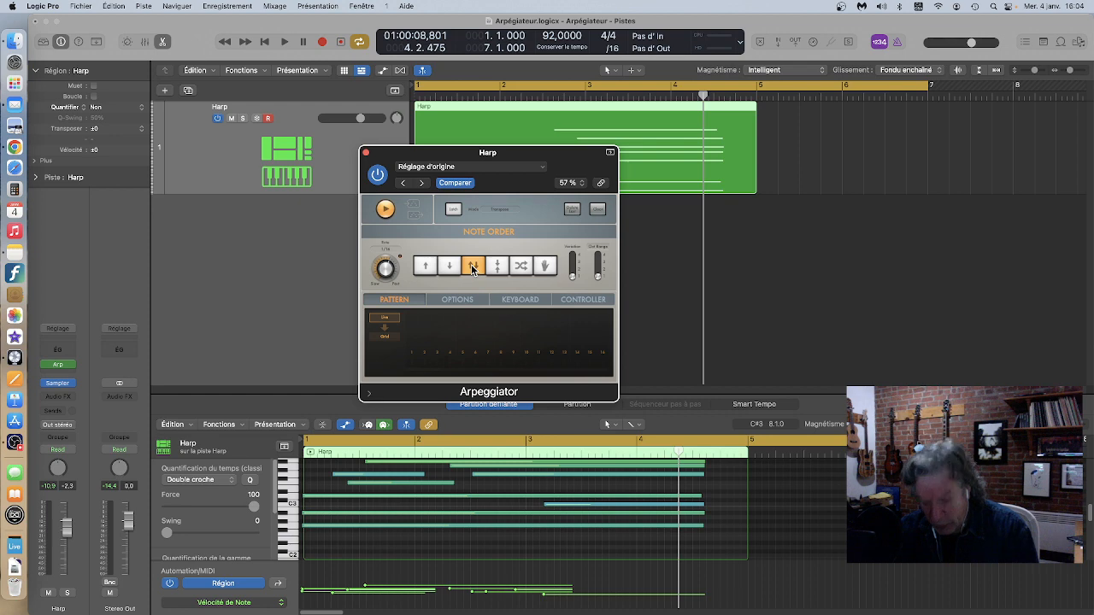
click(573, 264)
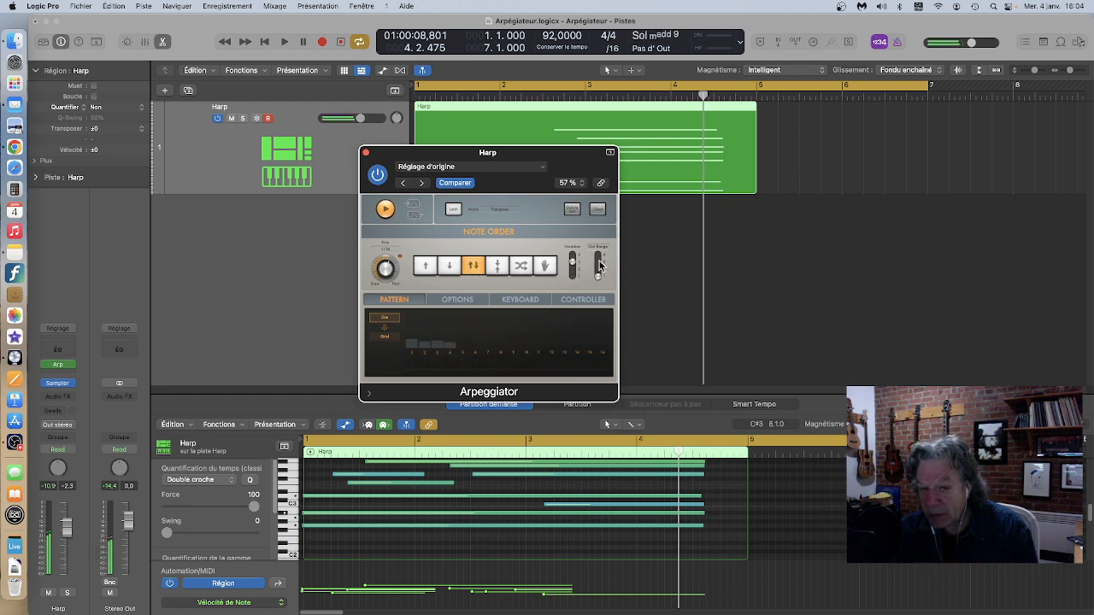
click(597, 262)
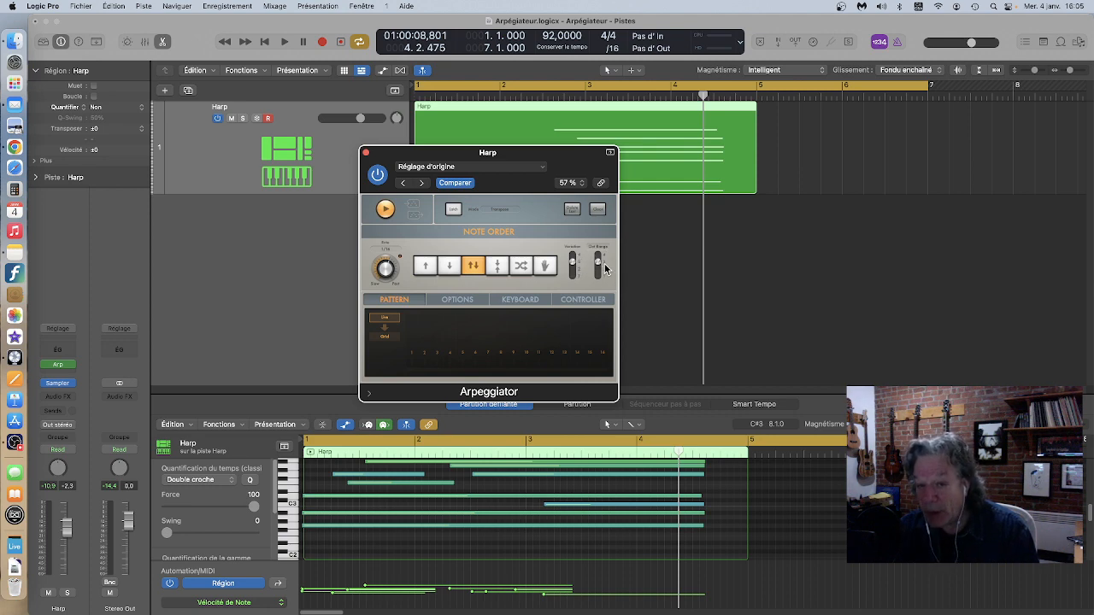
Delete the recorded Harp region and turn on "Enregistrer MIDI sur piste ici" after the Arpeggiator.
click(560, 111)
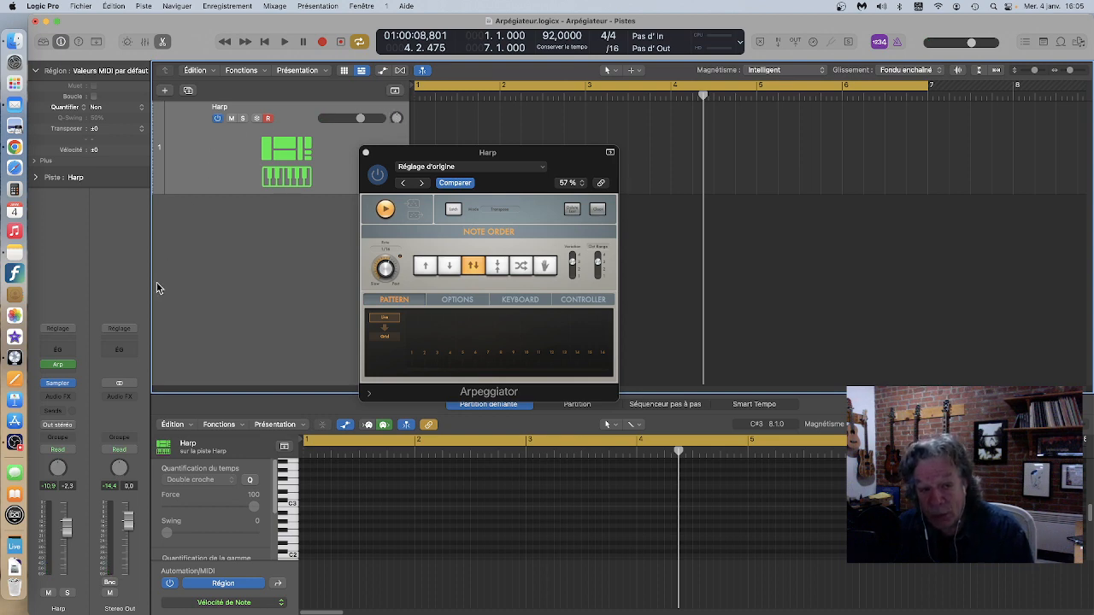
click(73, 368)
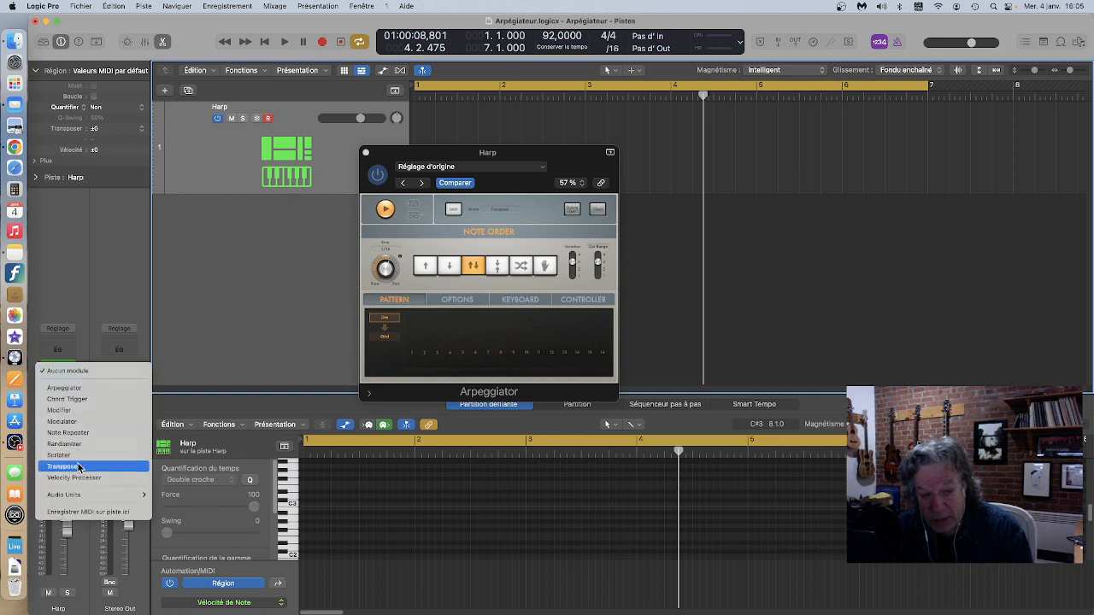
click(92, 512)
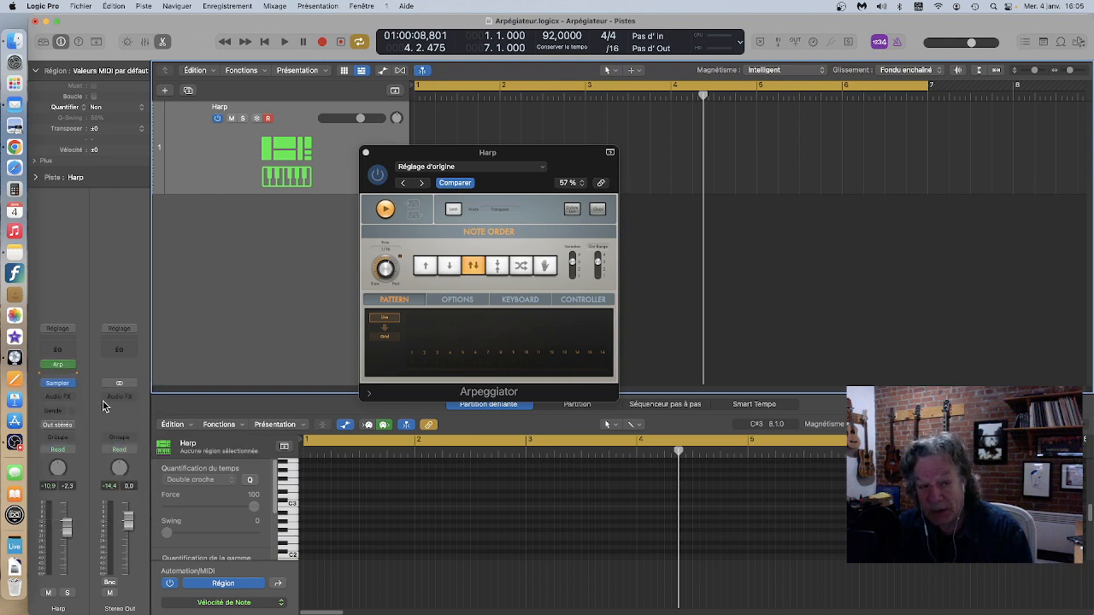
Record the Arpeggiator's output on the Harp track across the cycled bars 1 to 7.
click(322, 42)
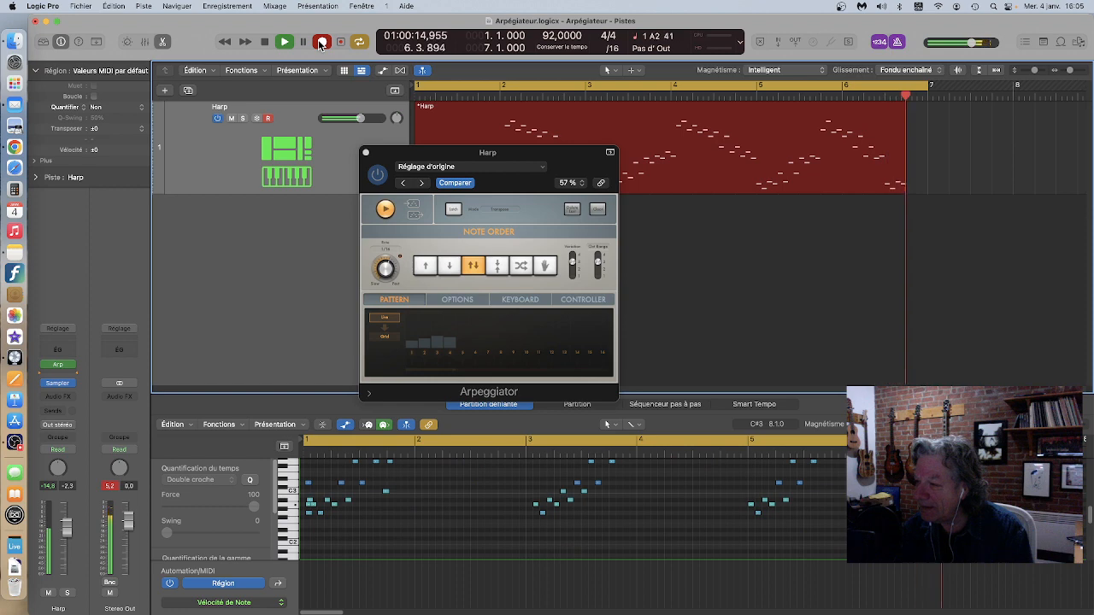
click(321, 42)
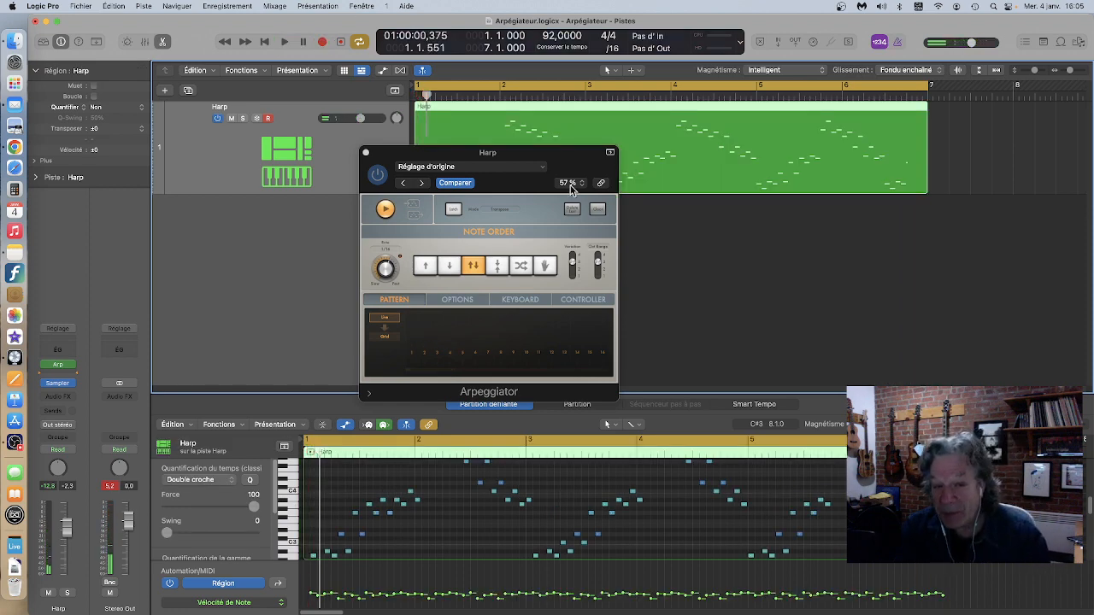
Play back the recorded arpeggio notes with the Arpeggiator window moved aside and the piano roll enlarged.
drag(565, 153, 582, 254)
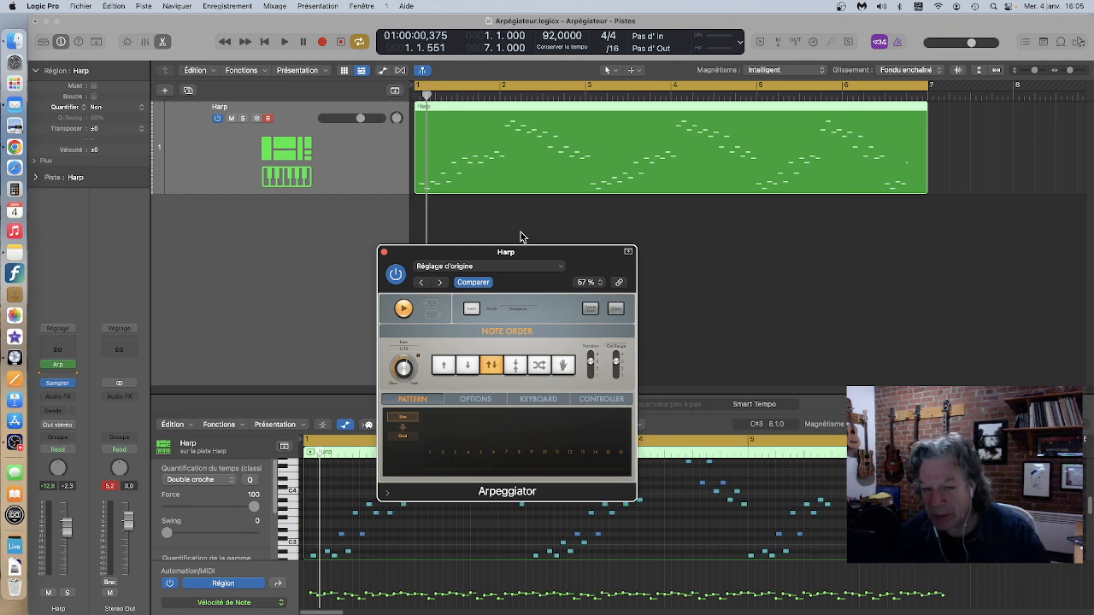
drag(551, 254, 855, 77)
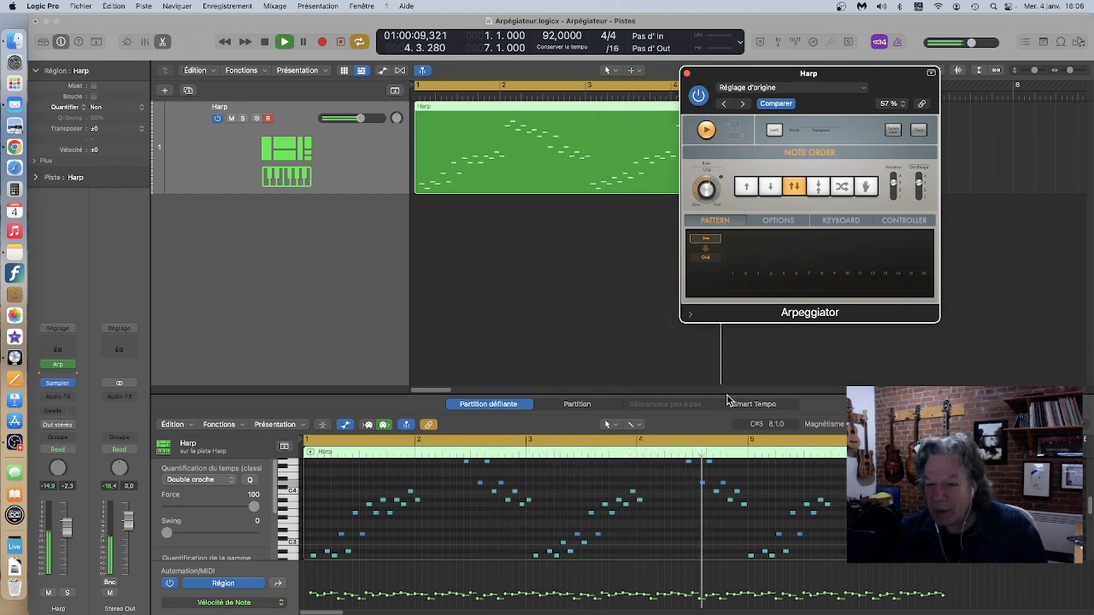
drag(727, 395, 716, 291)
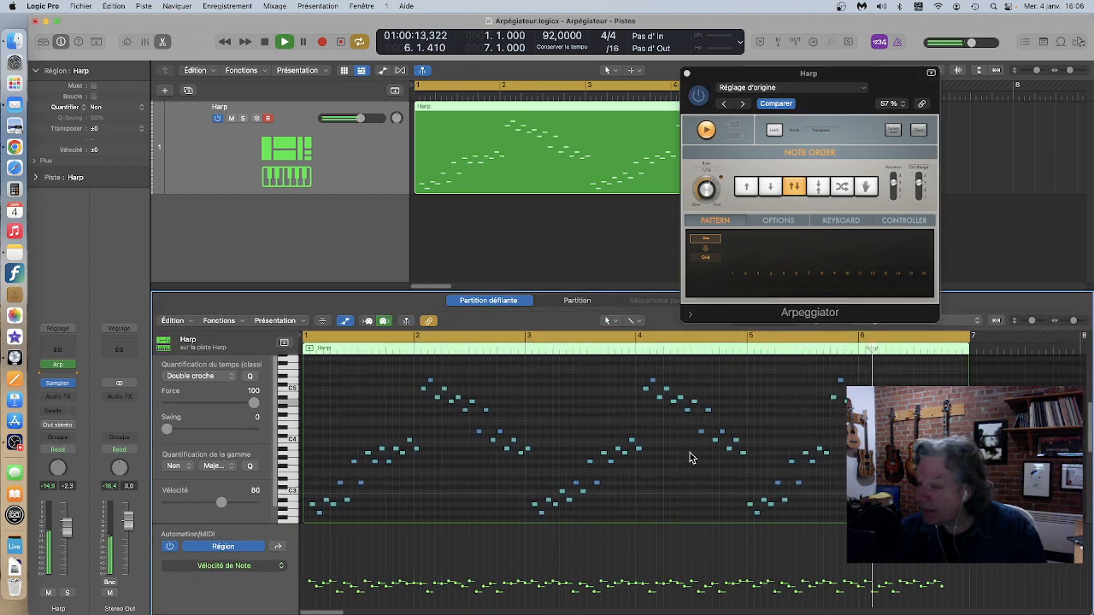
key(space)
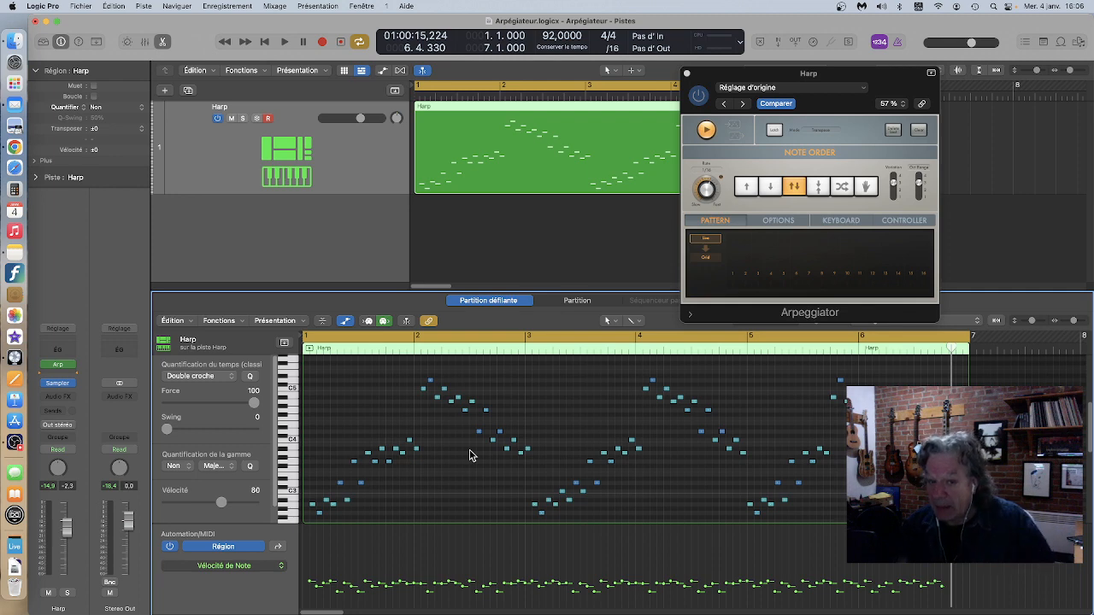
Turn off "Enregistrer MIDI sur piste ici" after the Arpeggiator while keeping the recorded arpeggio region.
click(75, 374)
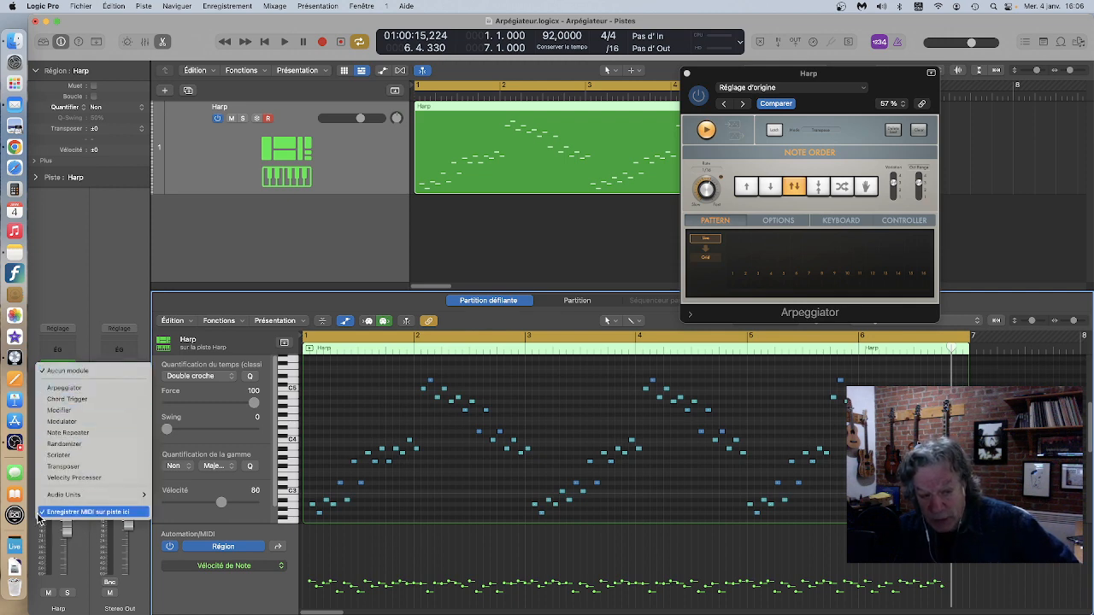
click(37, 516)
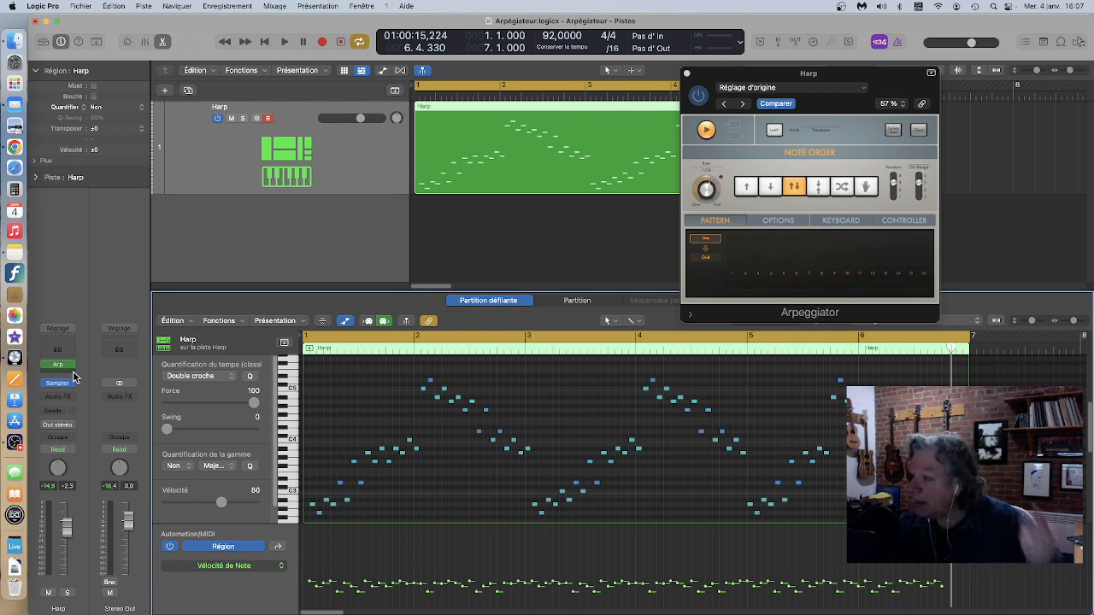
Move the Arpeggiator window off the tracks' timeline, disable cycling and place the playhead at bar 7.
drag(802, 75, 959, 137)
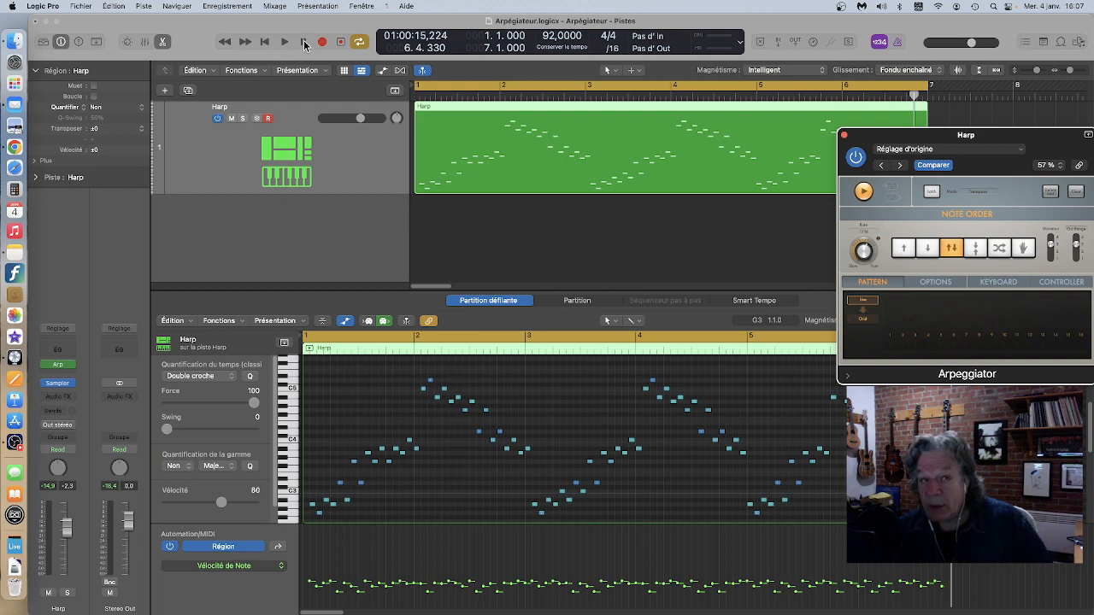
click(361, 41)
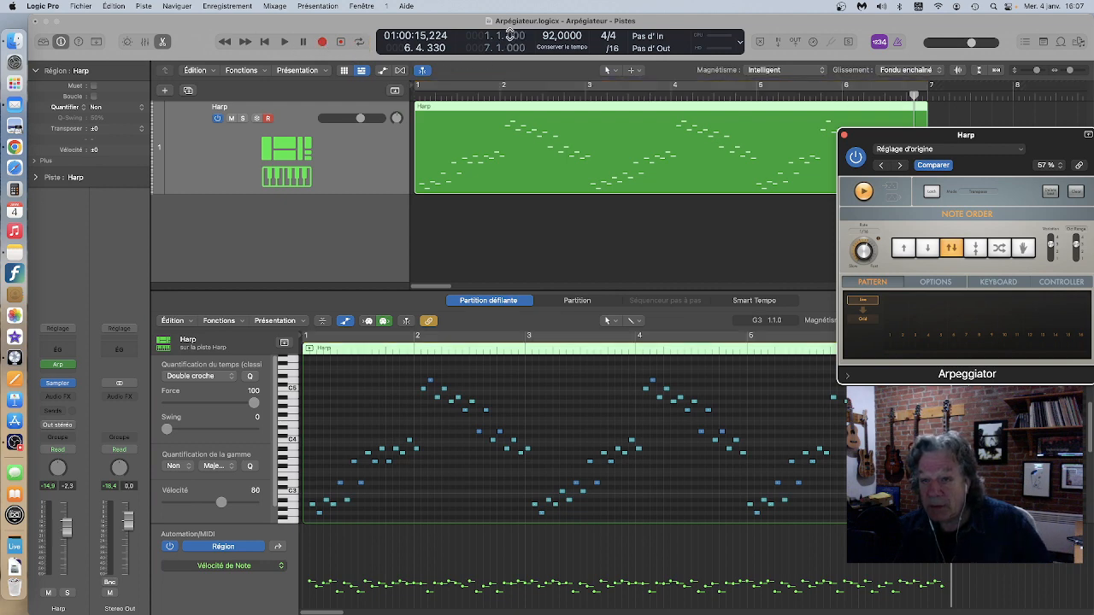
click(928, 94)
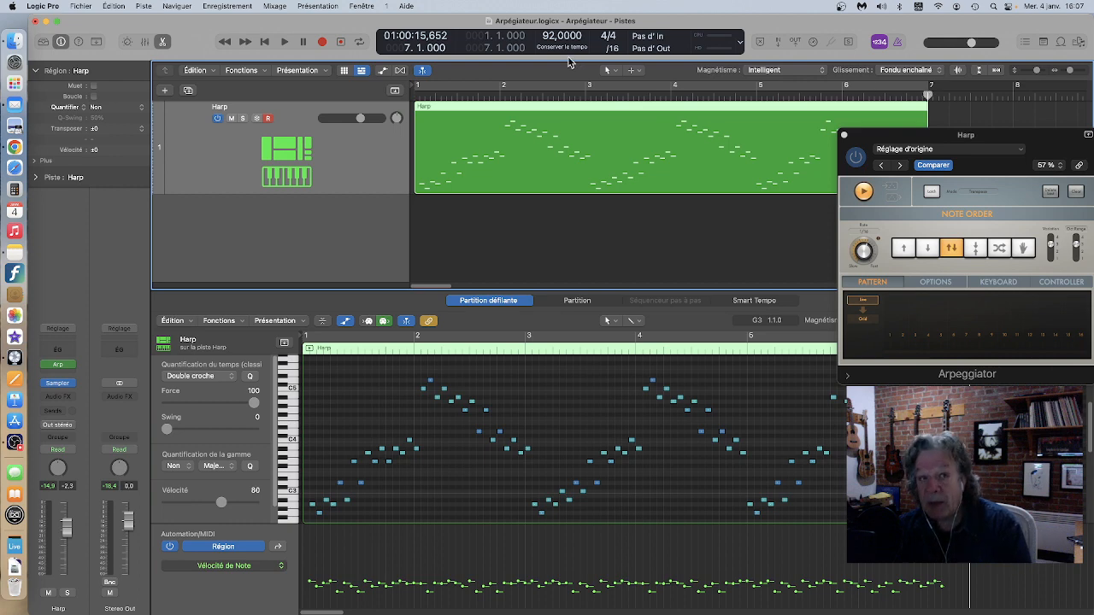
Record a held chord on the Harp track from bar 7 and bring the new region into view beside the arpeggio region.
click(322, 42)
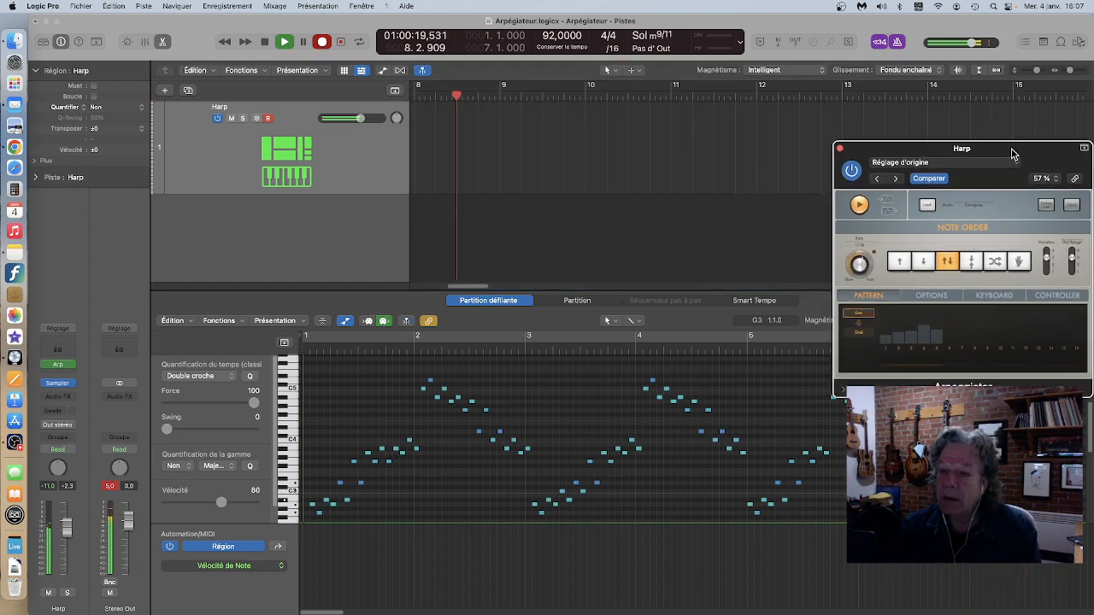
drag(1016, 143, 991, 255)
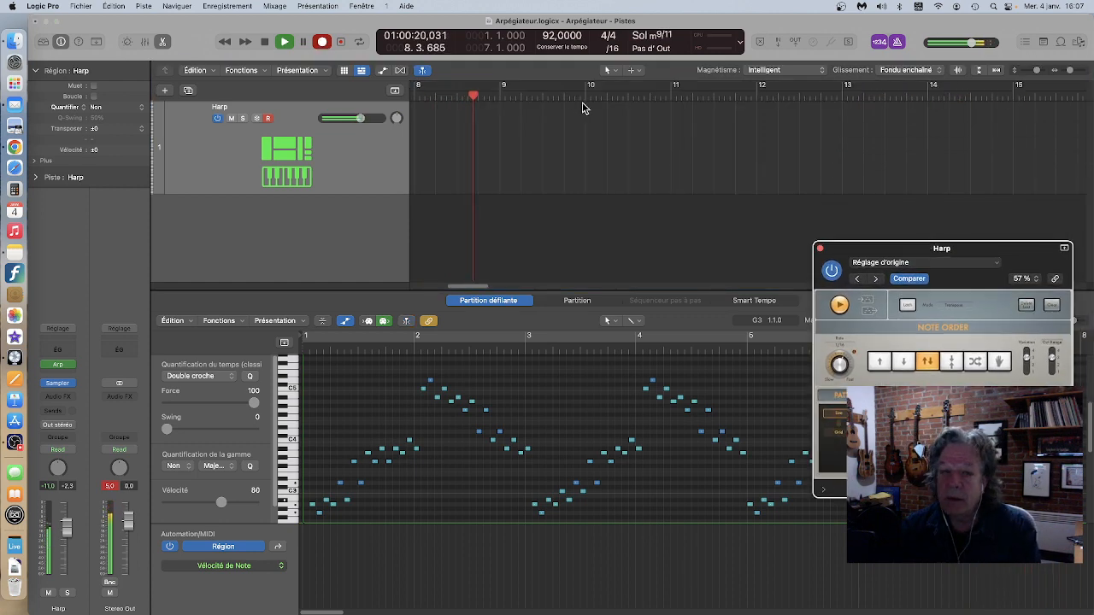
click(266, 42)
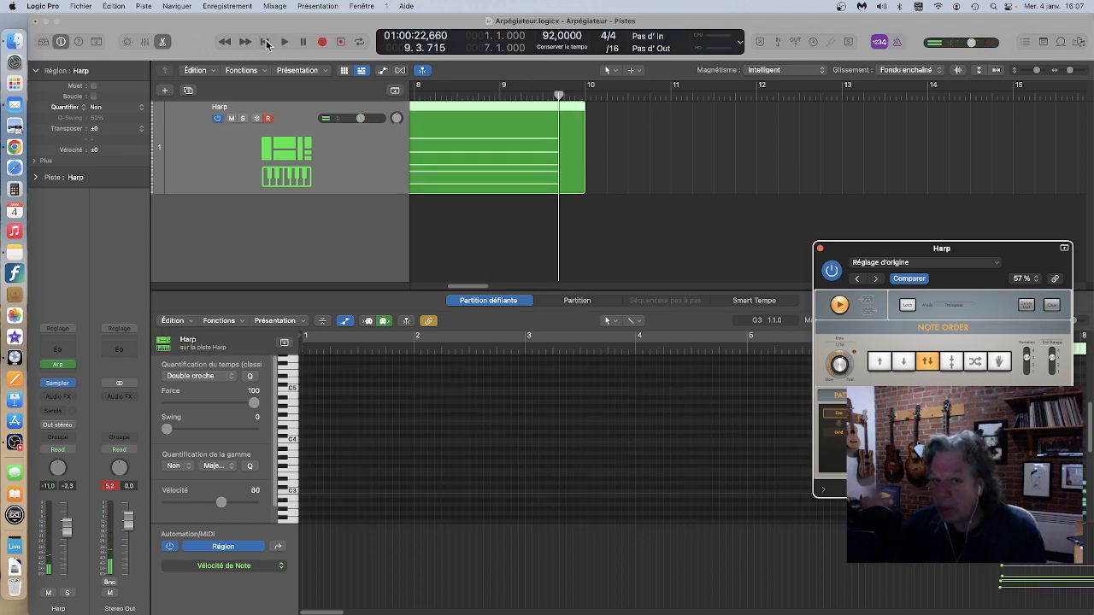
scroll(492, 124, left, 1)
scroll(493, 119, left, 5)
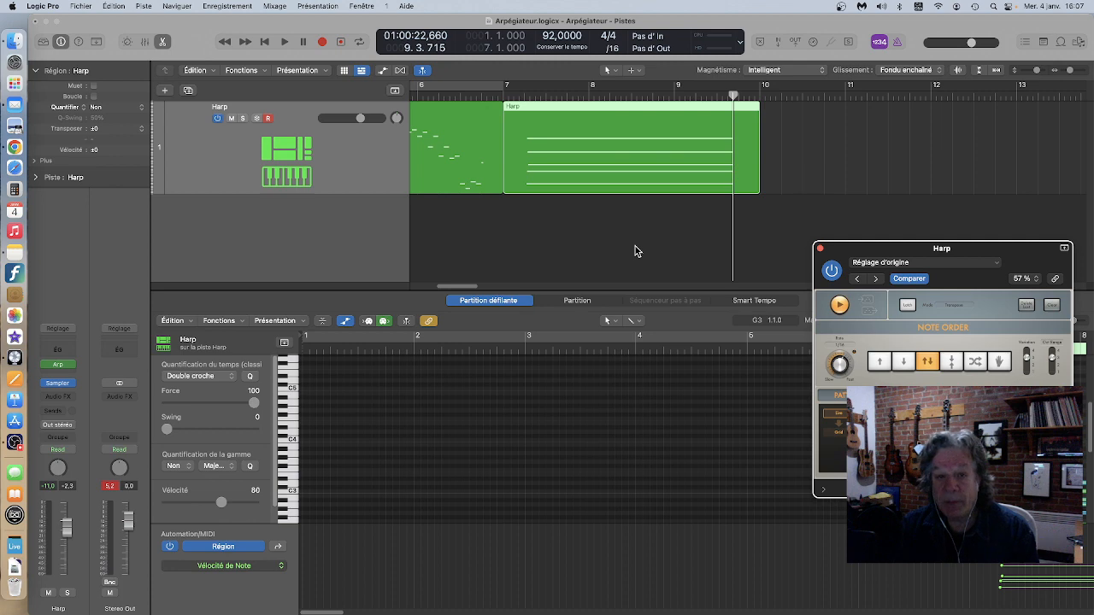
Open the held-chord region that starts at bar 7 on the Harp track in the piano roll.
double_click(567, 103)
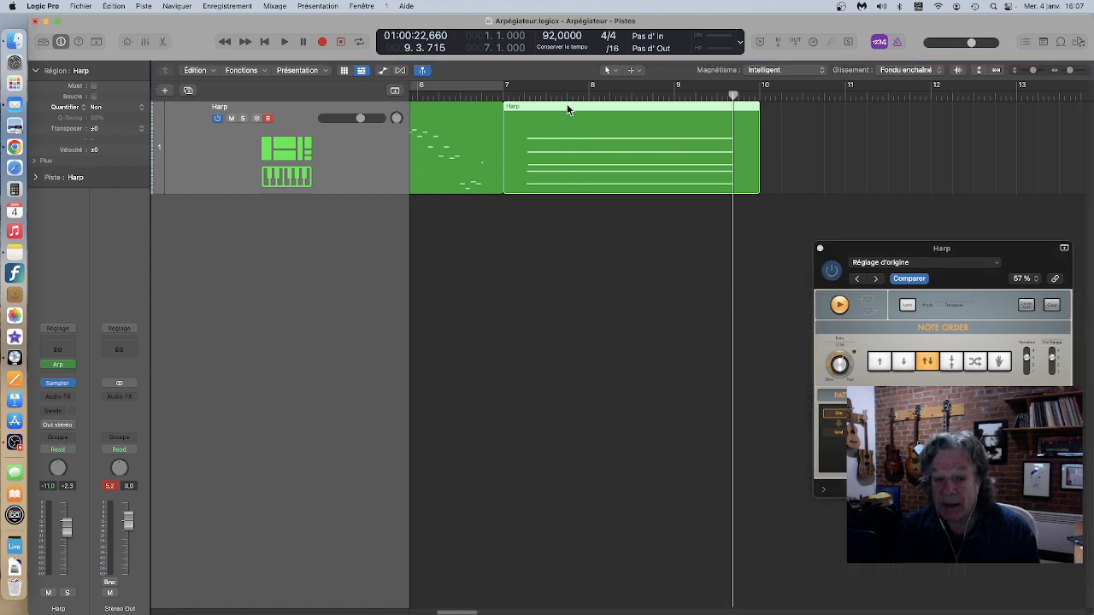
double_click(628, 106)
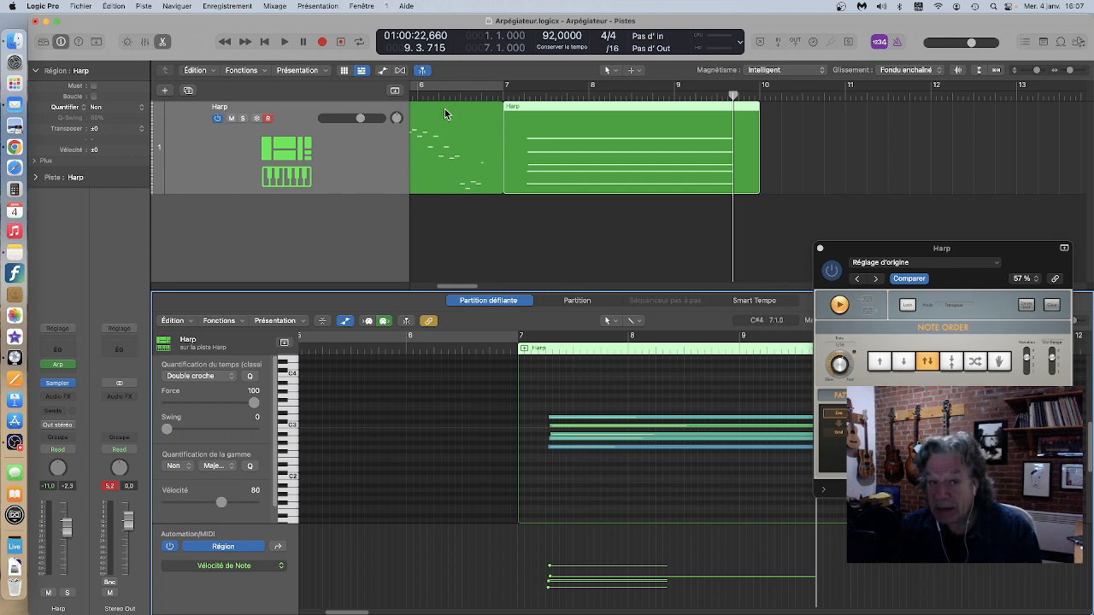
click(75, 373)
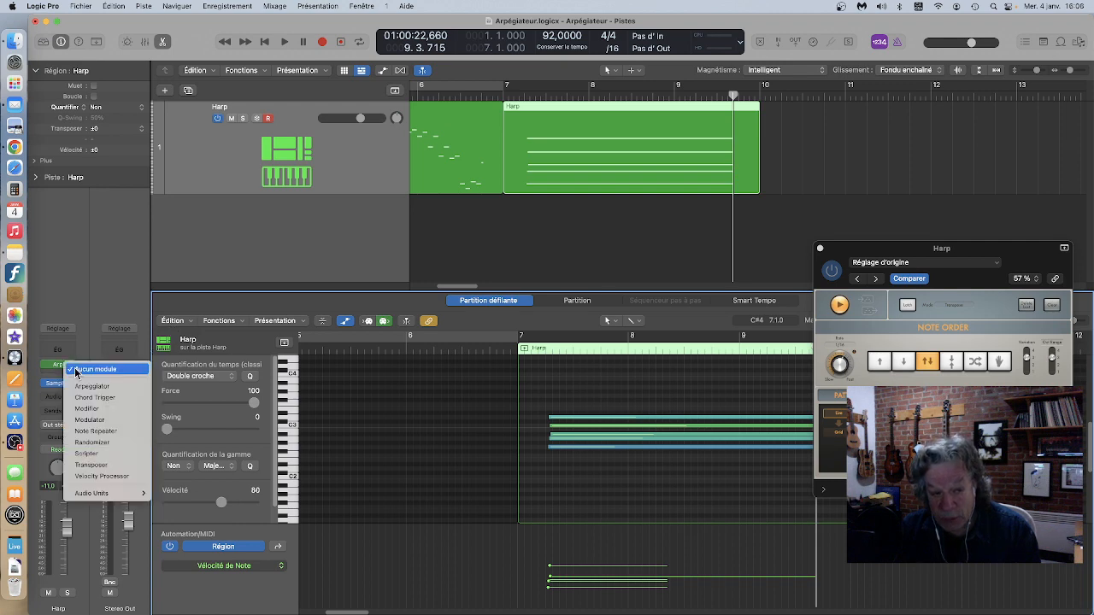
click(79, 386)
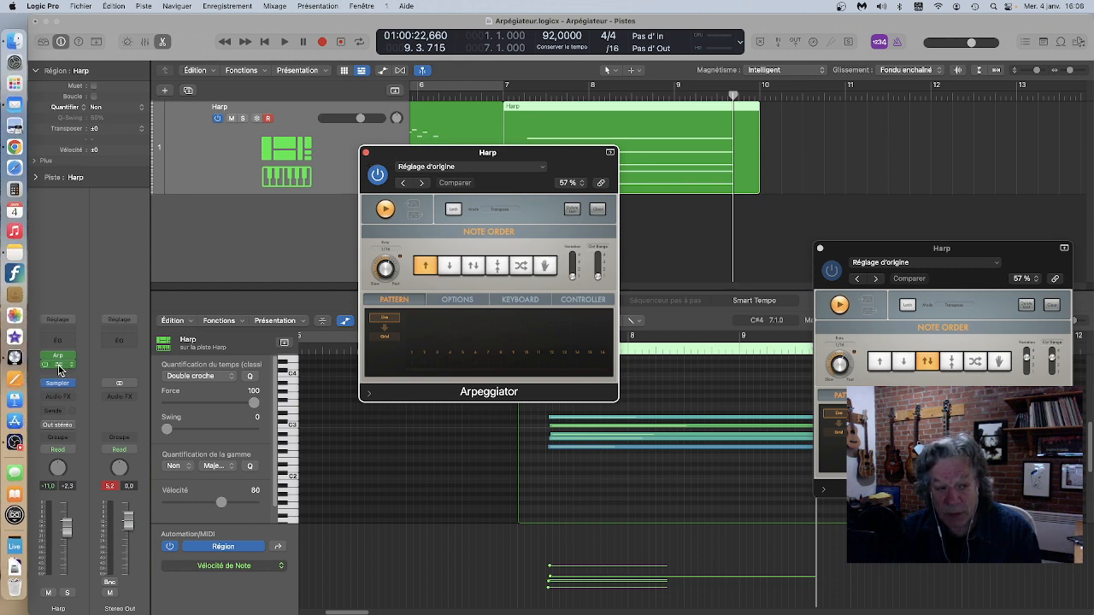
click(59, 369)
click(72, 366)
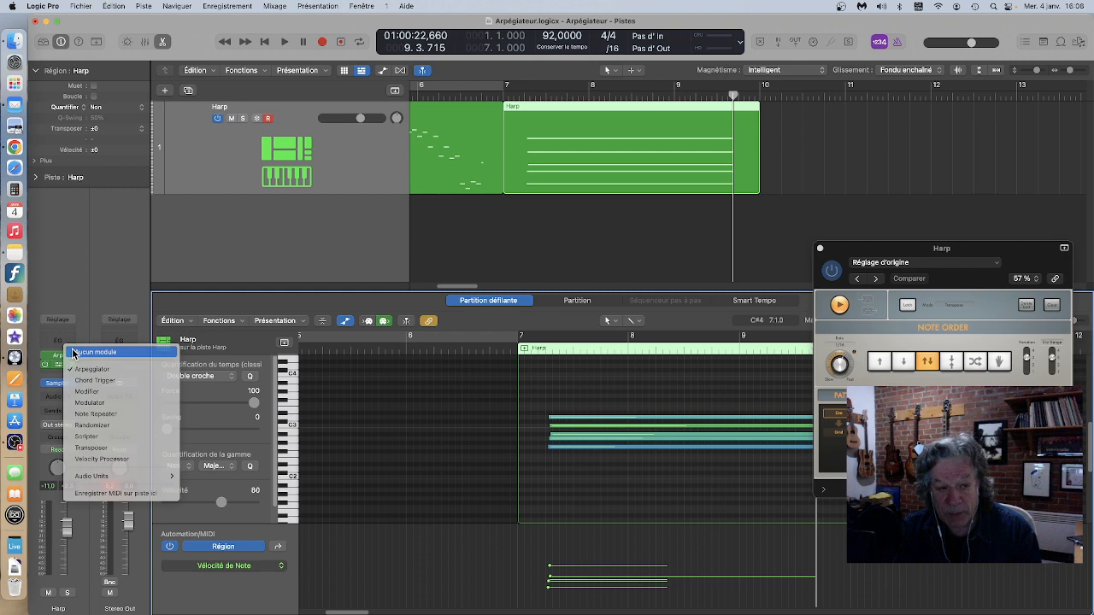
click(72, 353)
Enable "Enregistrer MIDI sur piste ici" after the Arpeggiator and replace that MIDI effect with Chord Trigger.
click(72, 366)
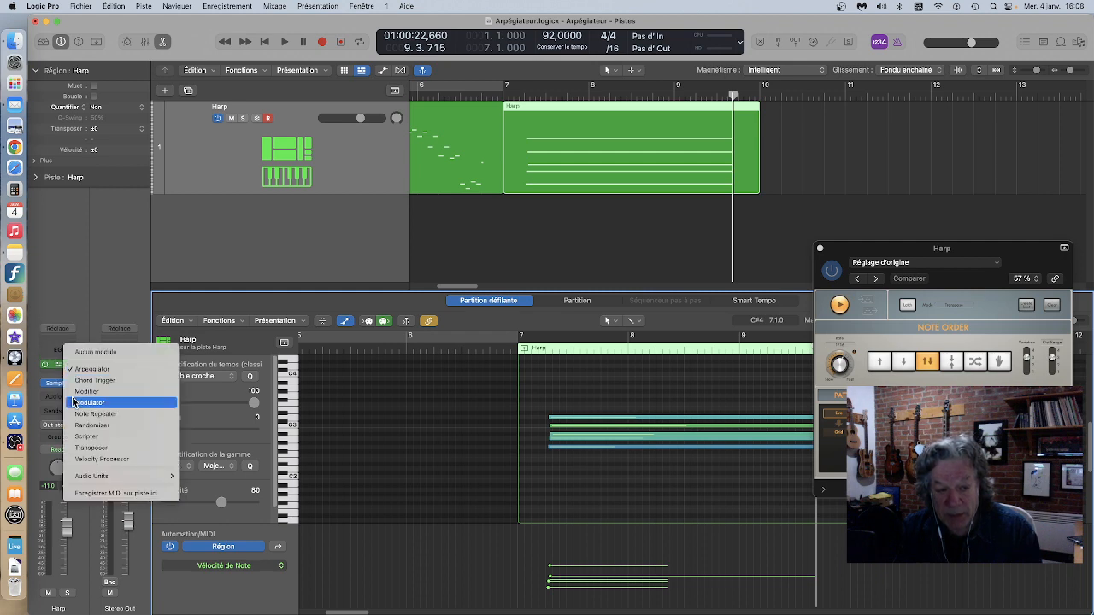
click(96, 501)
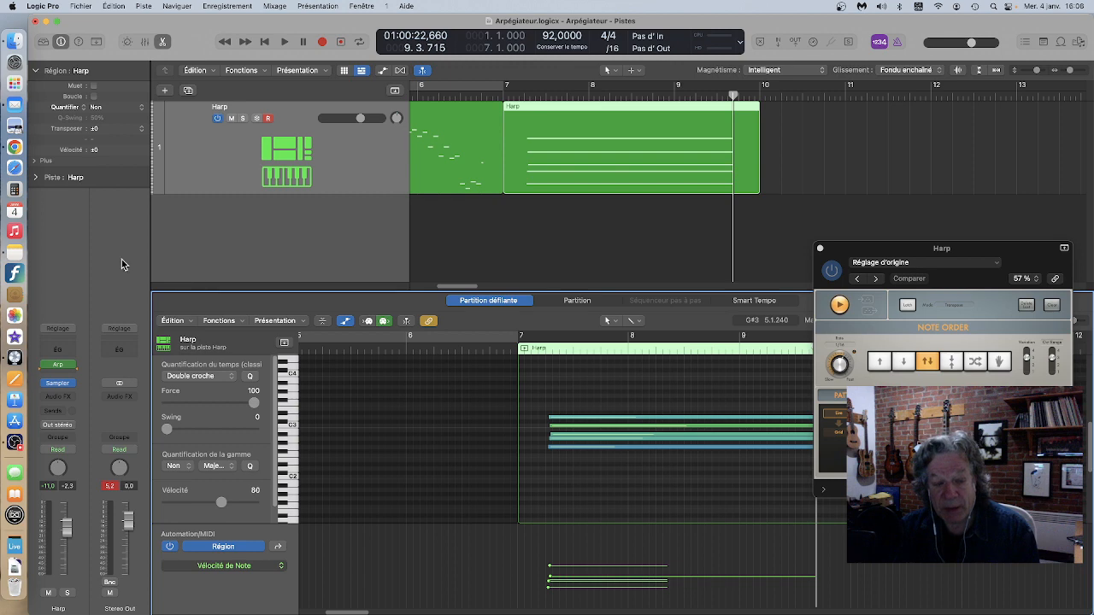
click(72, 370)
click(73, 381)
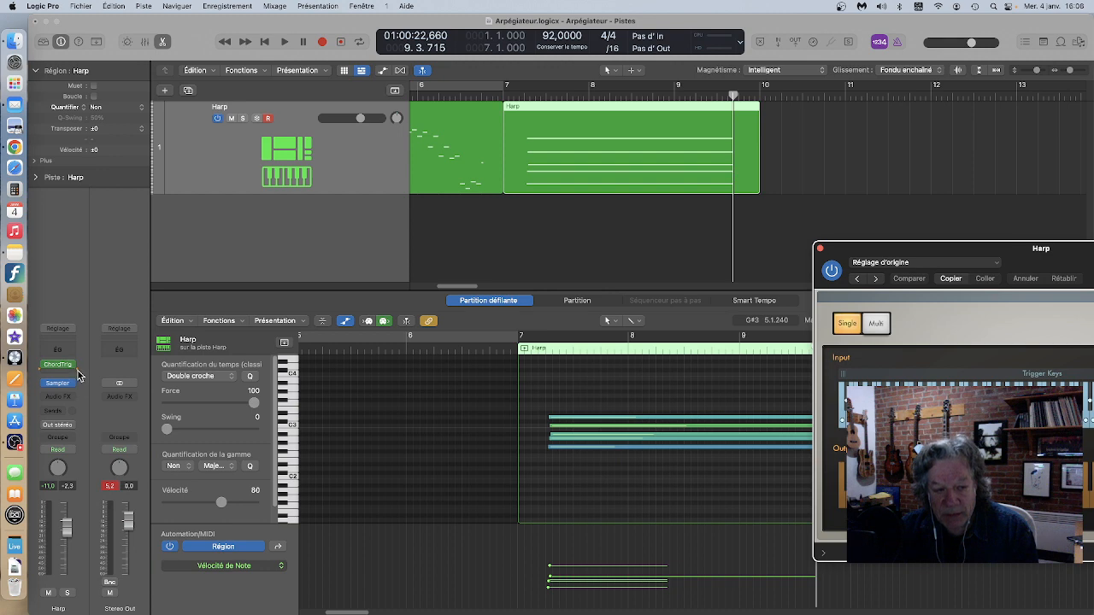
Turn off "Enregistrer MIDI sur piste ici" after the Chord Trigger on the Harp channel strip.
click(77, 375)
click(77, 374)
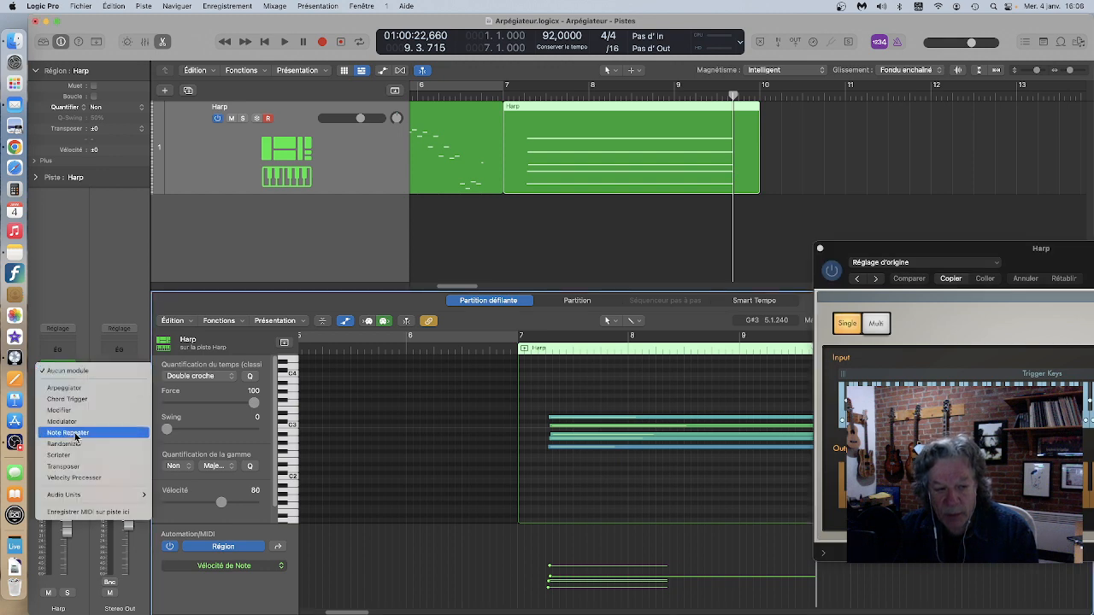
click(86, 351)
click(79, 368)
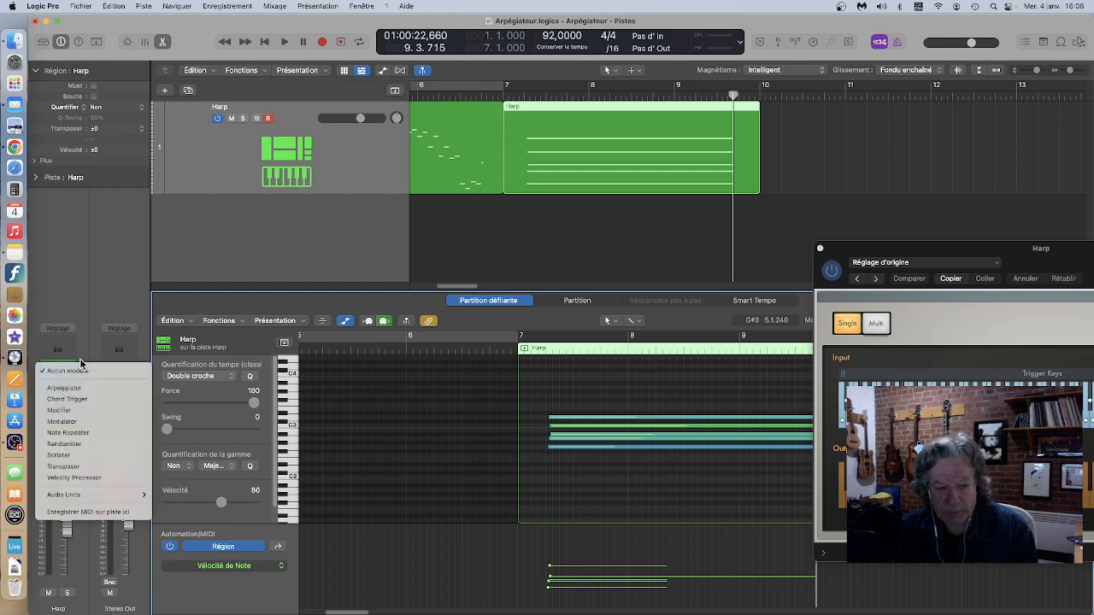
click(81, 360)
click(73, 368)
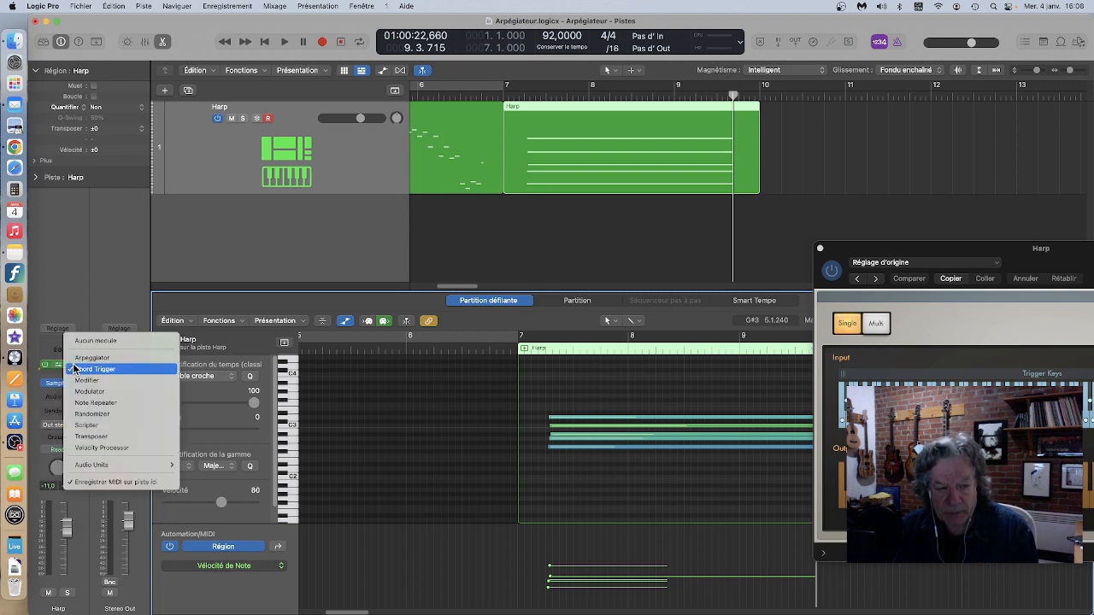
click(85, 482)
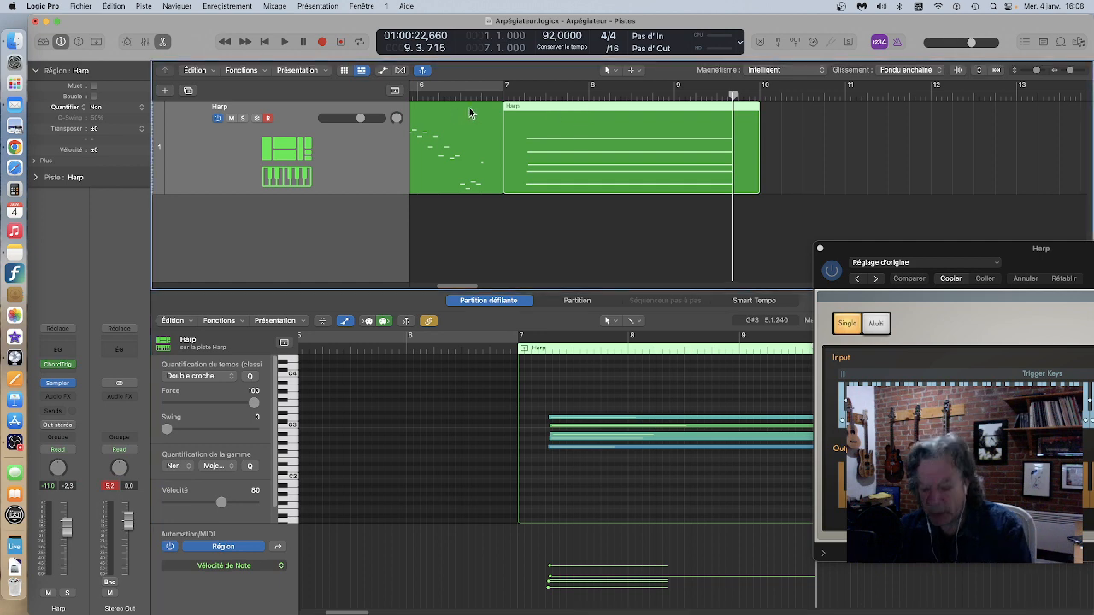
Delete both the held-chord region and the arpeggio region from the Harp track.
key(Delete)
click(438, 116)
key(Delete)
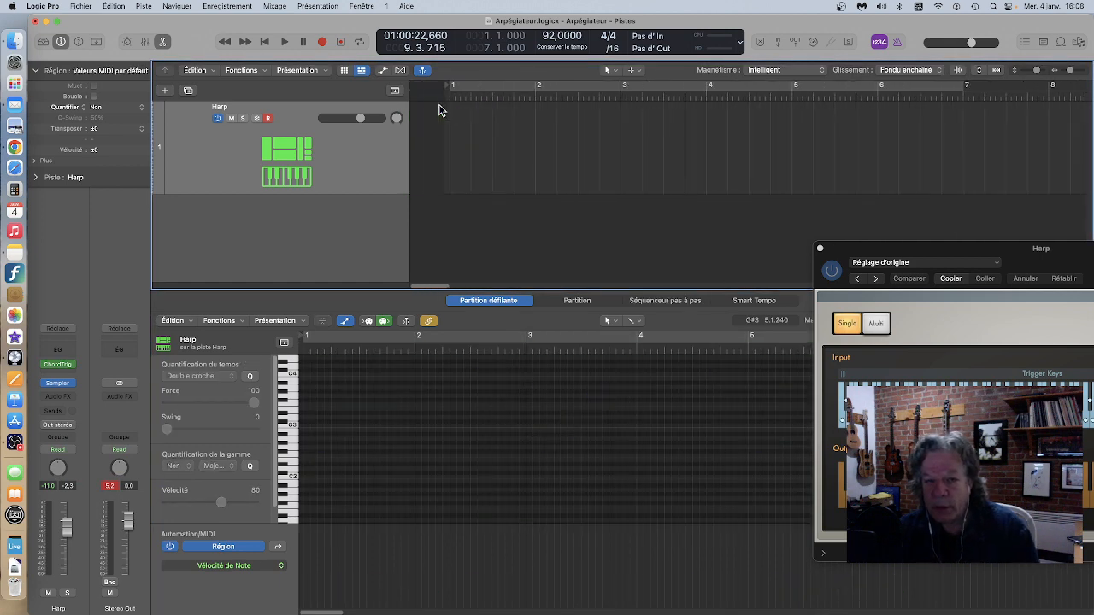
Record single notes triggering Chord Trigger on the Harp track from bar 1, with the effect's full keyboards in view.
click(266, 42)
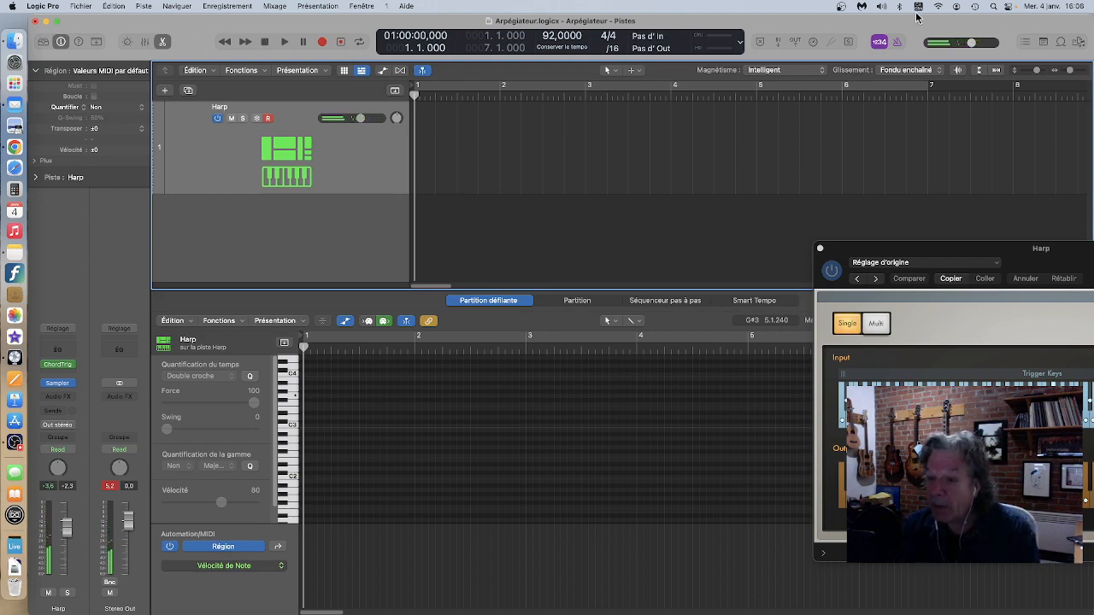
drag(1038, 252, 476, 128)
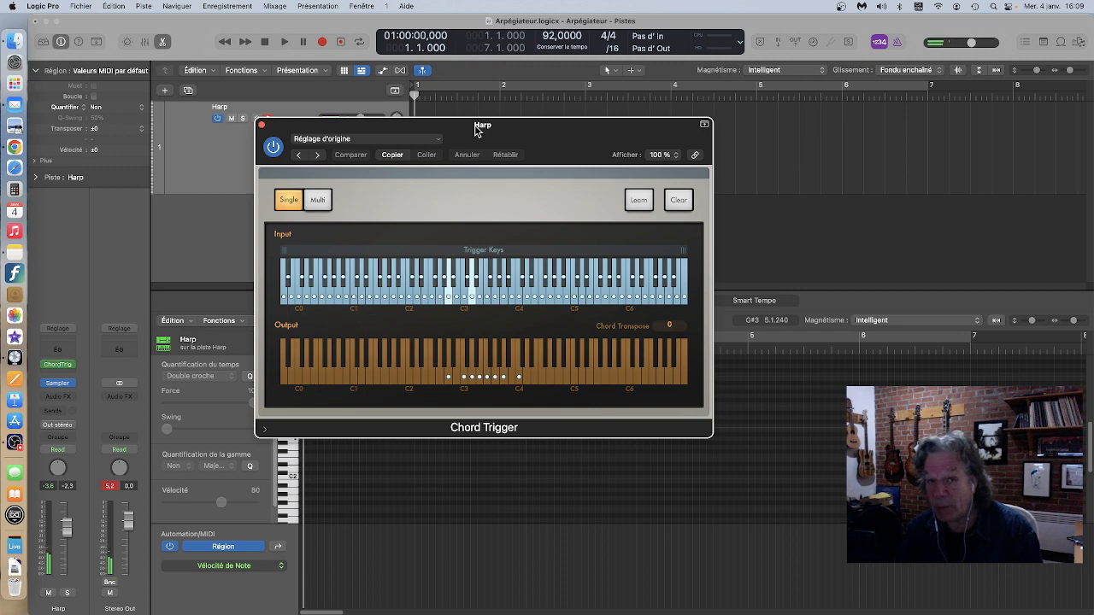
drag(494, 128, 484, 189)
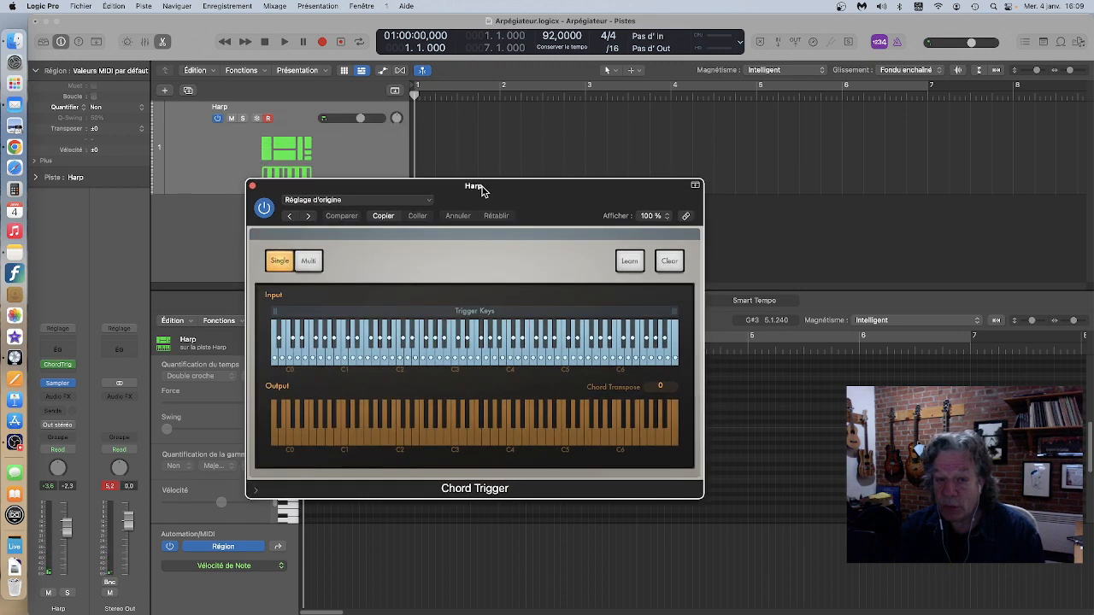
click(322, 43)
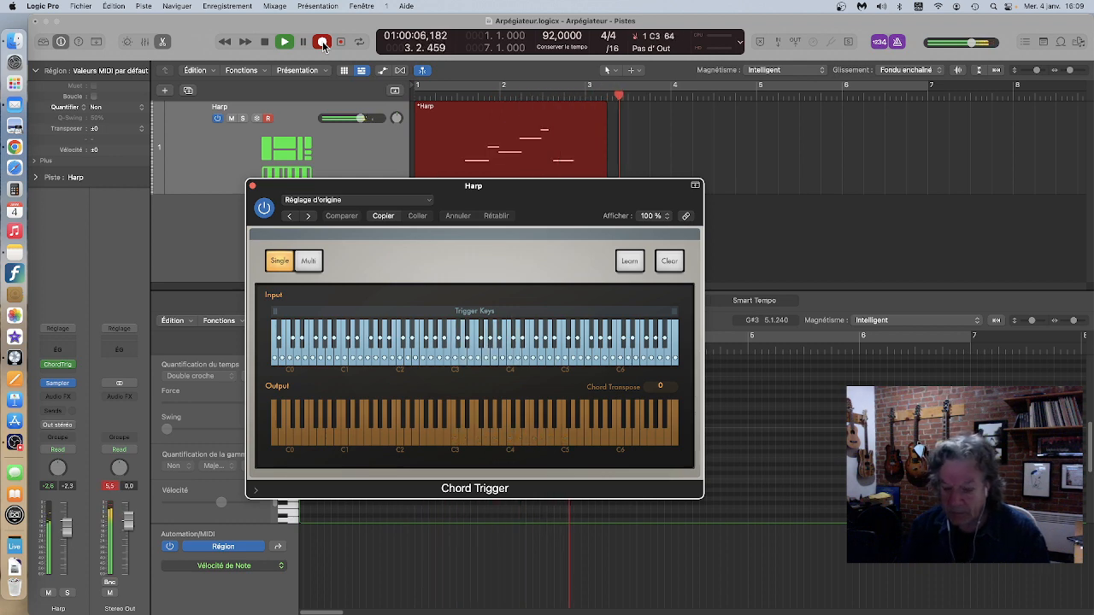
key(space)
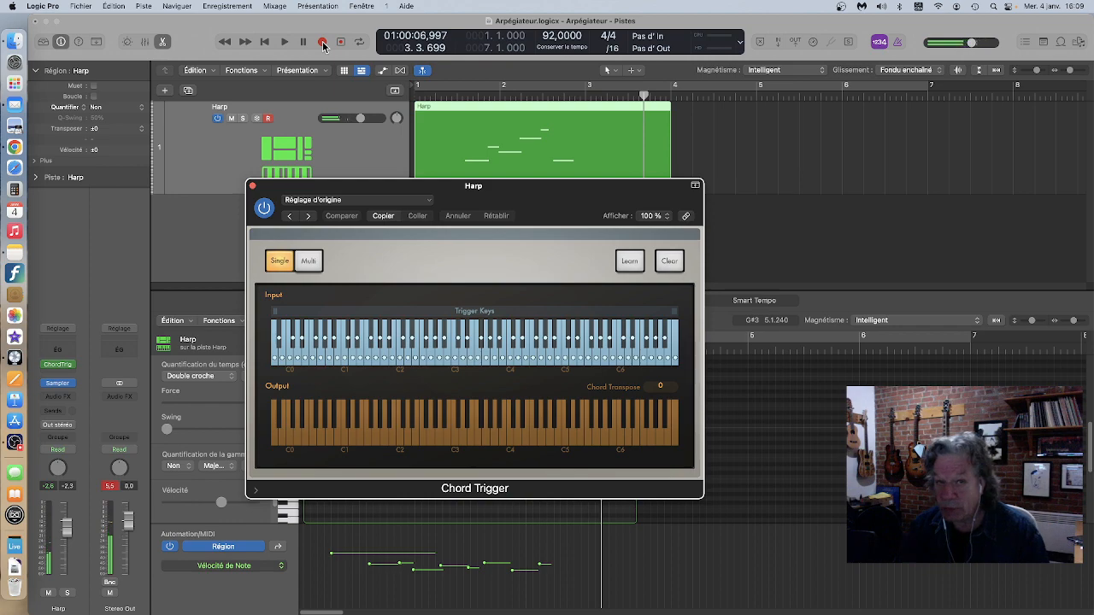
Play back the recorded single notes with cycling on over bars 1 to 7 and the Chord Trigger window moved off the piano roll.
click(806, 92)
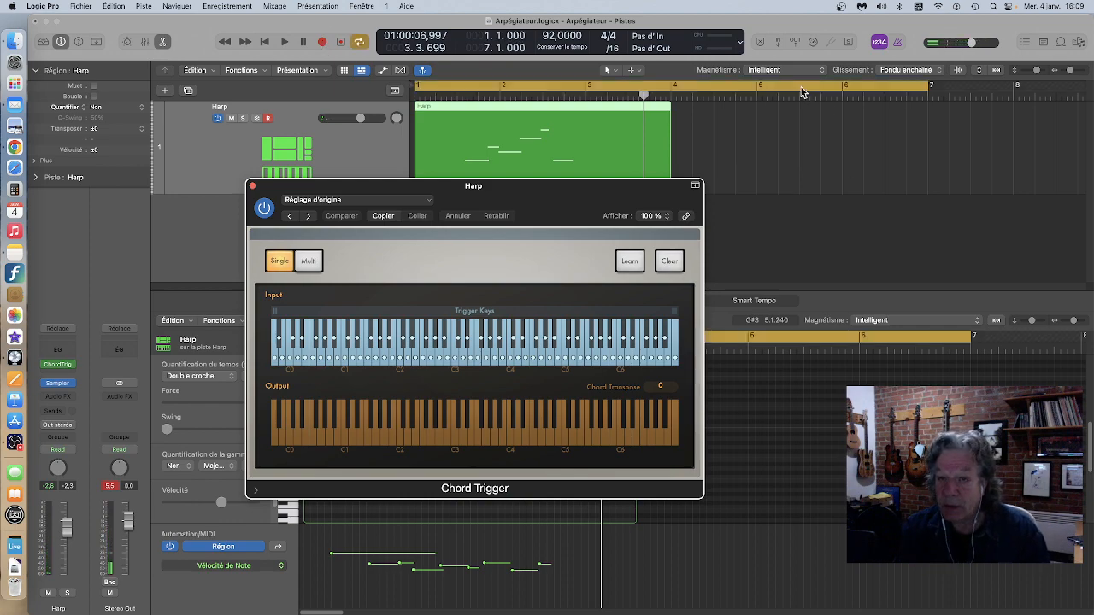
drag(603, 188, 1003, 43)
key(space)
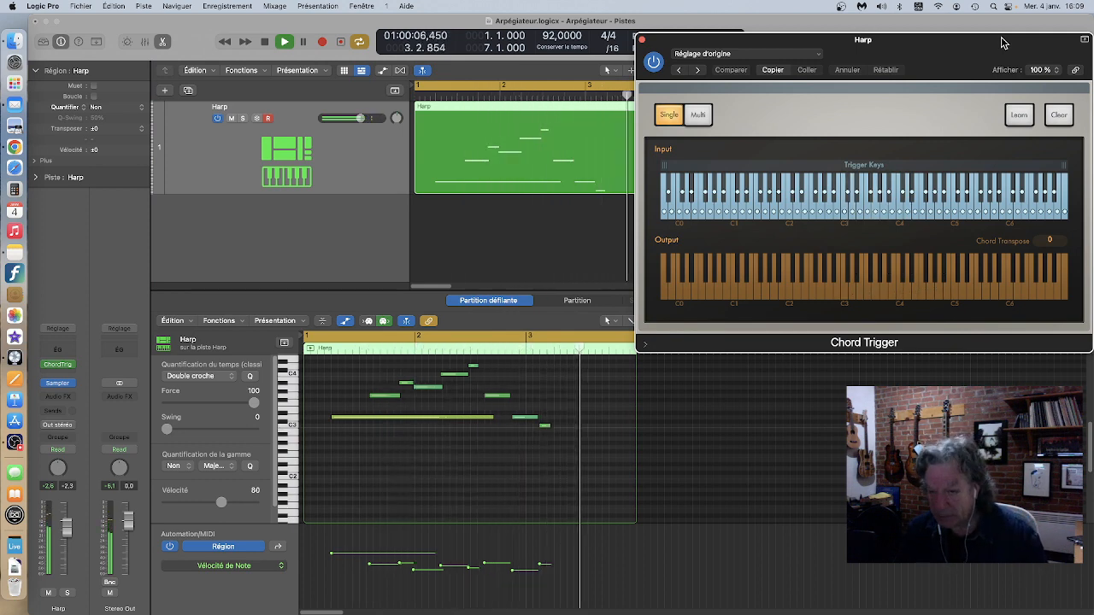
key(space)
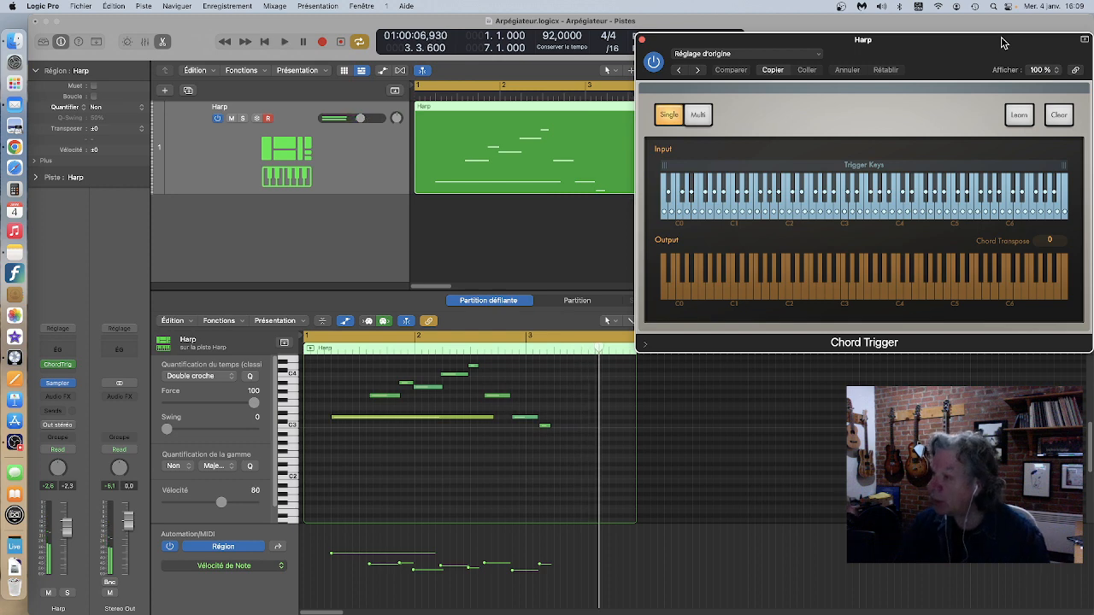
Turn on "Enregistrer MIDI sur piste ici" after the Chord Trigger on the Harp channel strip.
click(74, 367)
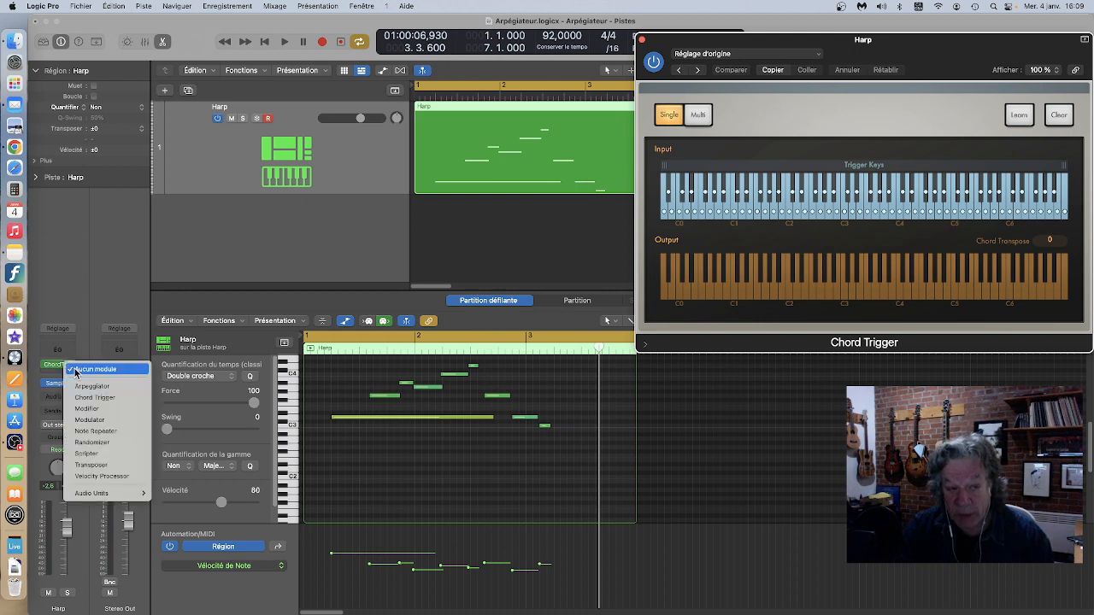
click(61, 376)
click(74, 367)
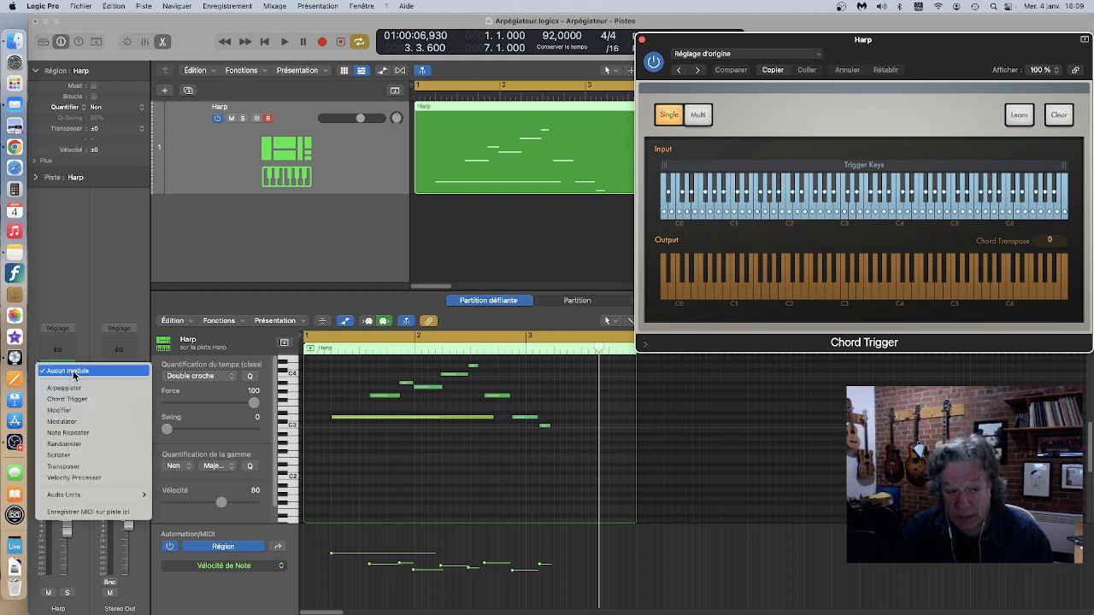
click(83, 512)
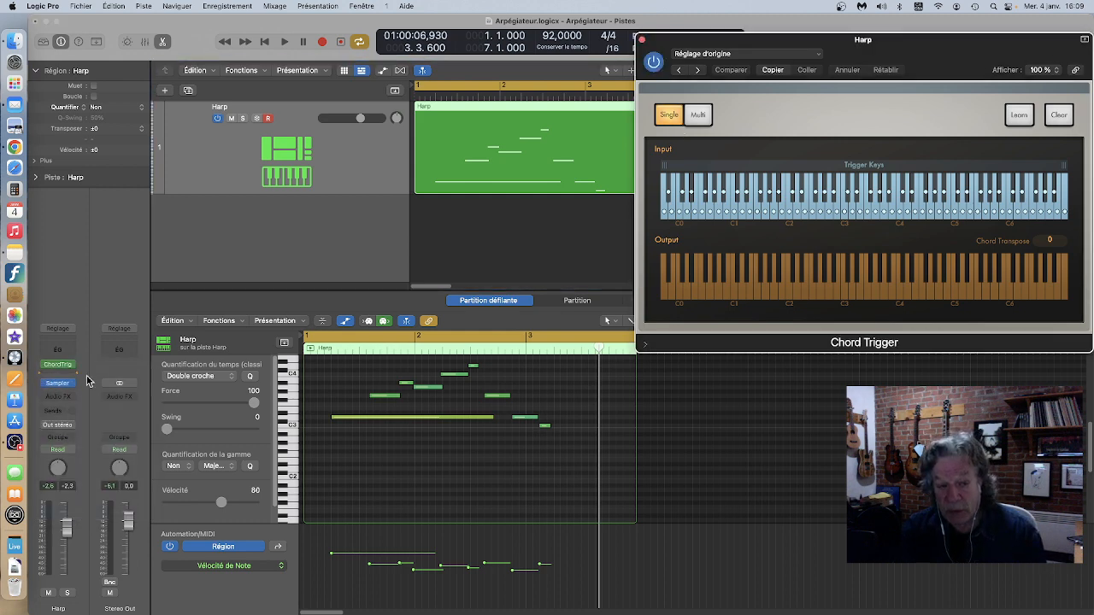
Delete the single-note region and record a new take from bar 1 that captures Chord Trigger's full chords on the Harp track.
click(504, 111)
key(Delete)
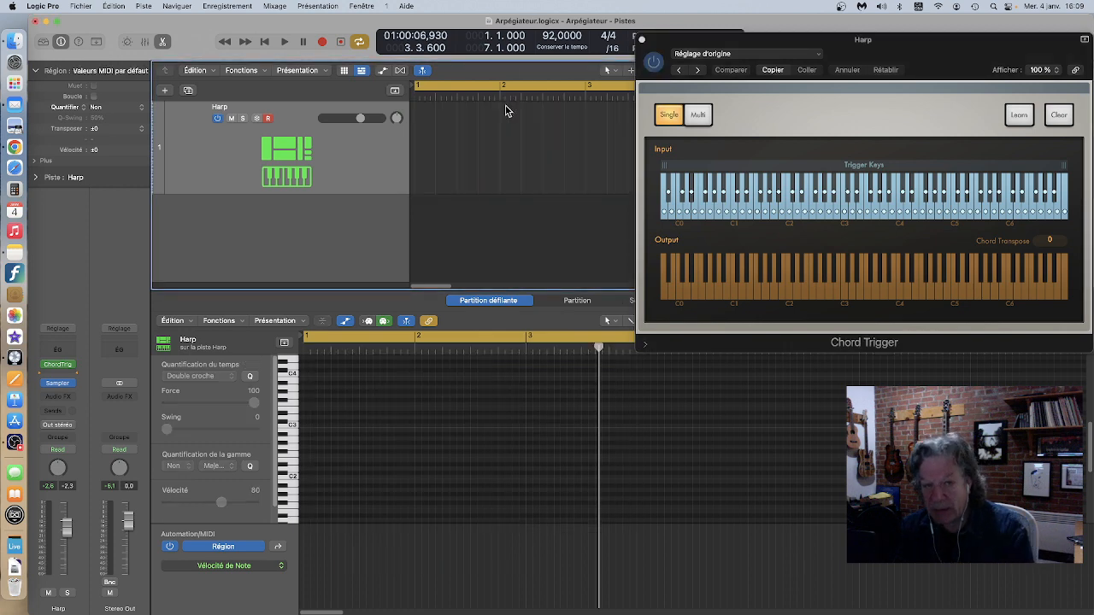
drag(730, 40, 730, 95)
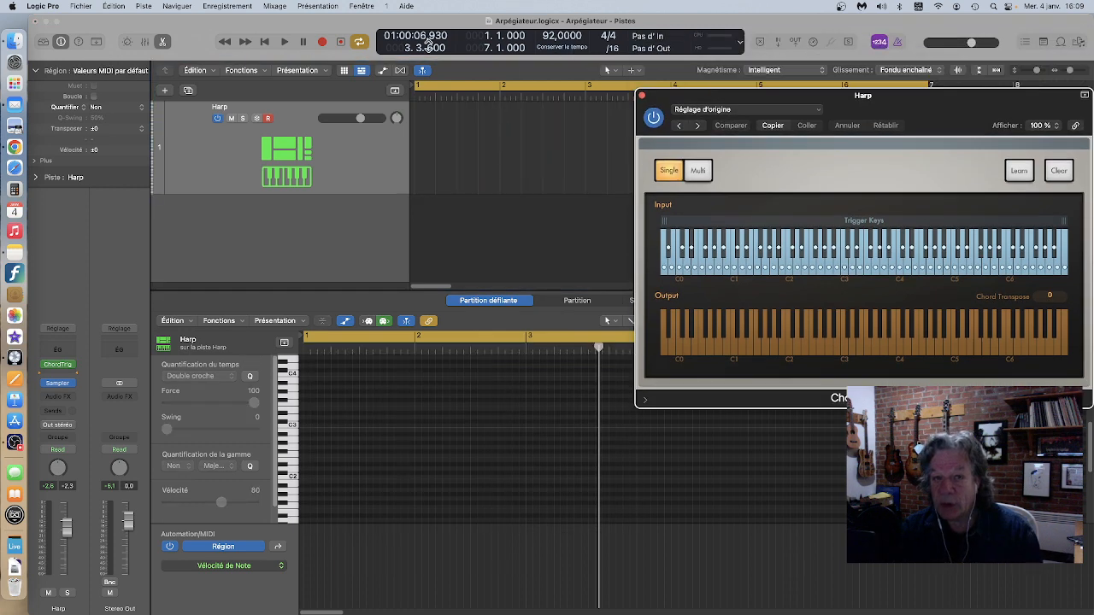
click(324, 42)
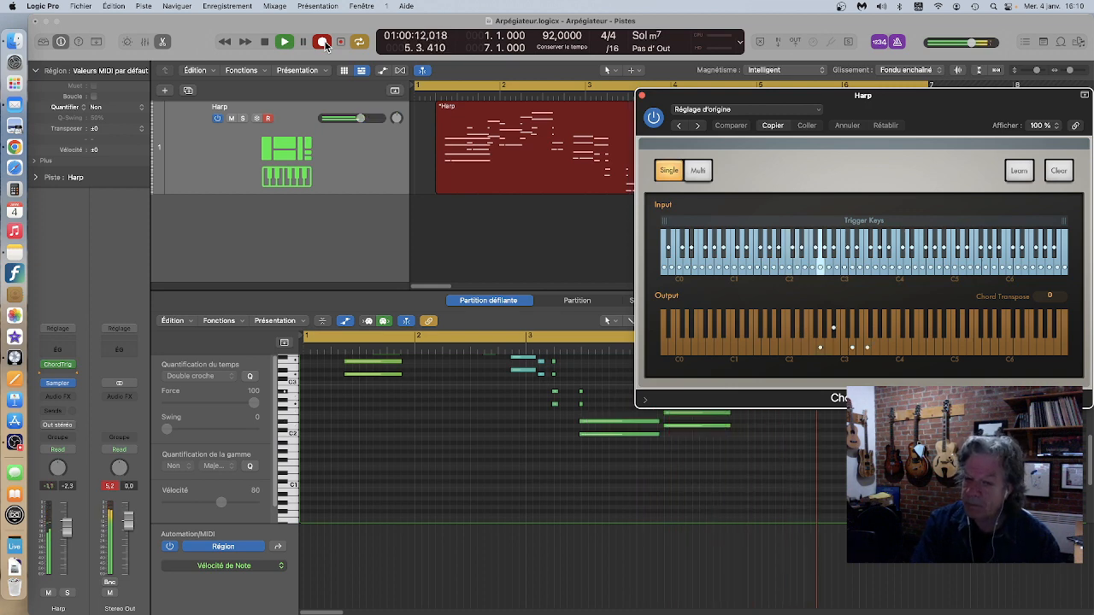
key(space)
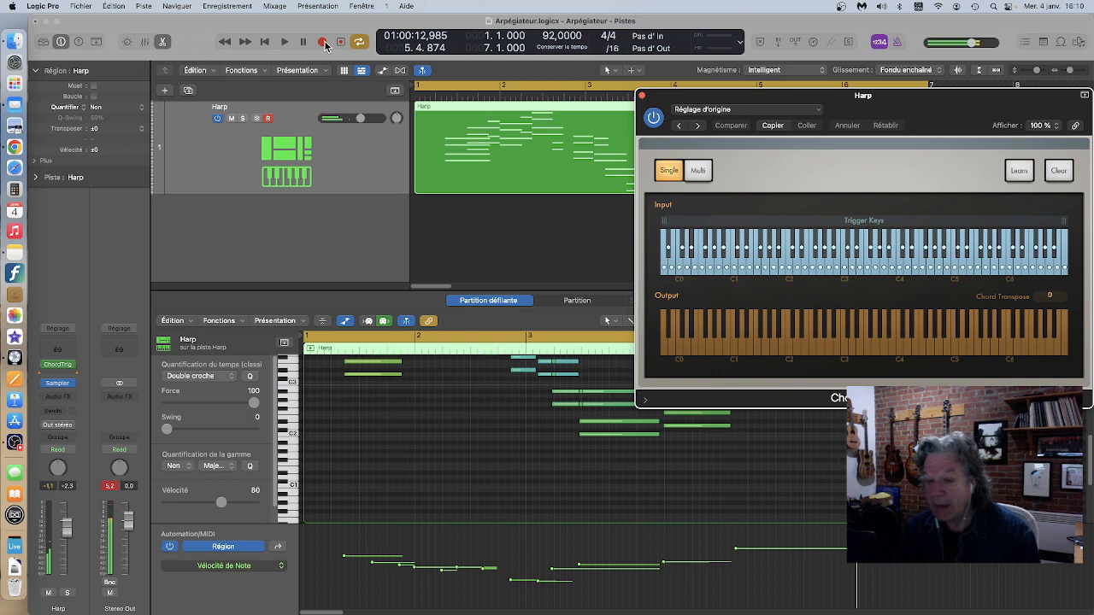
Play the recorded chords from the start with all their notes in view and close the Chord Trigger window.
key(Return)
key(space)
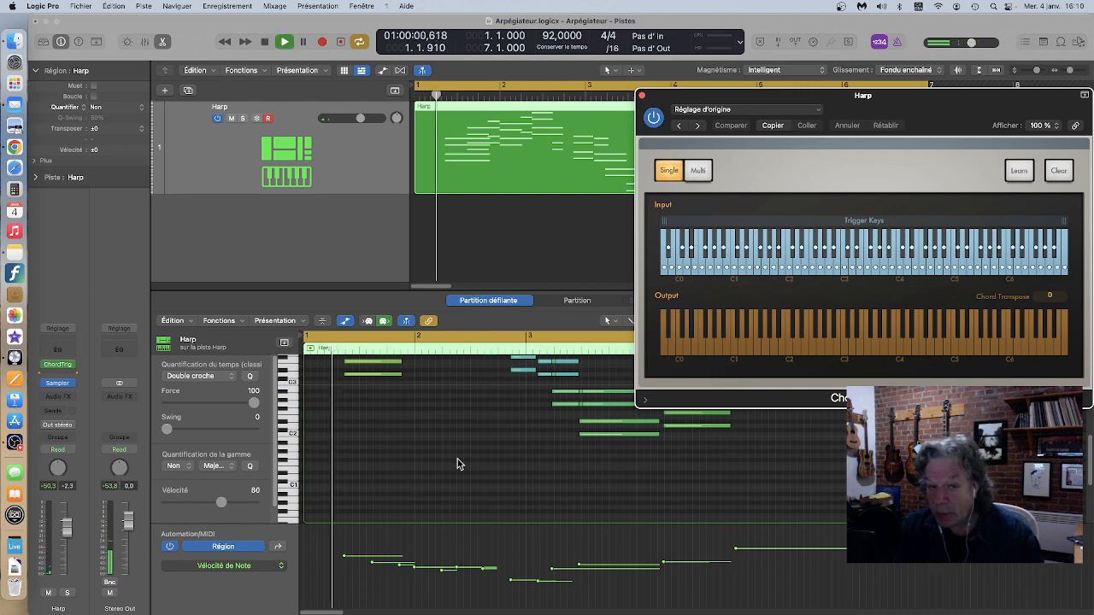
scroll(464, 462, up, 3)
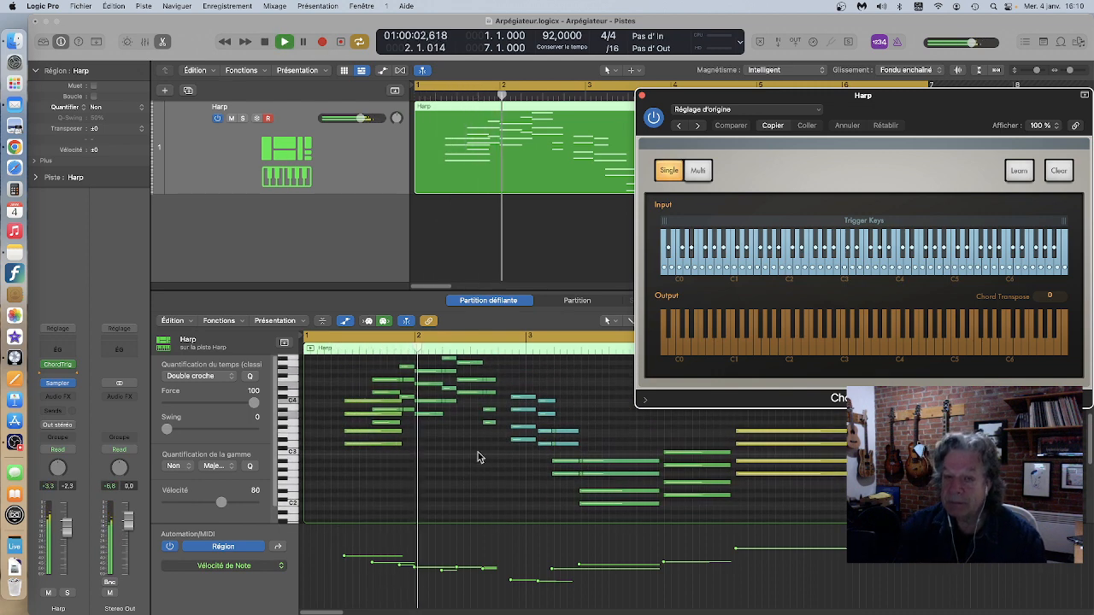
click(642, 96)
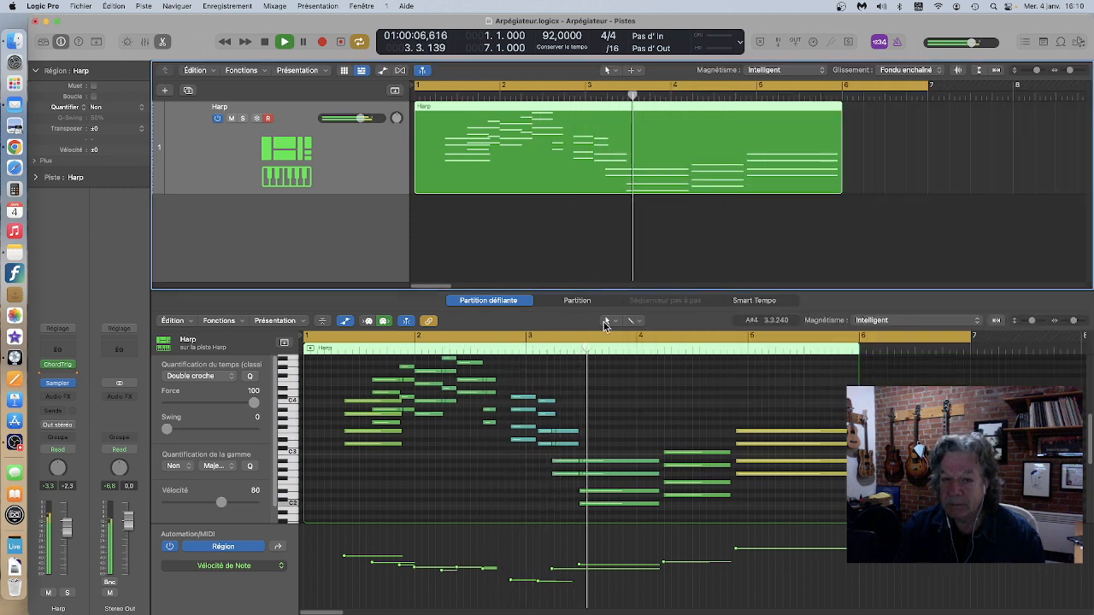
Show the recorded chords as a score, stop playback and return to the piano roll.
click(581, 302)
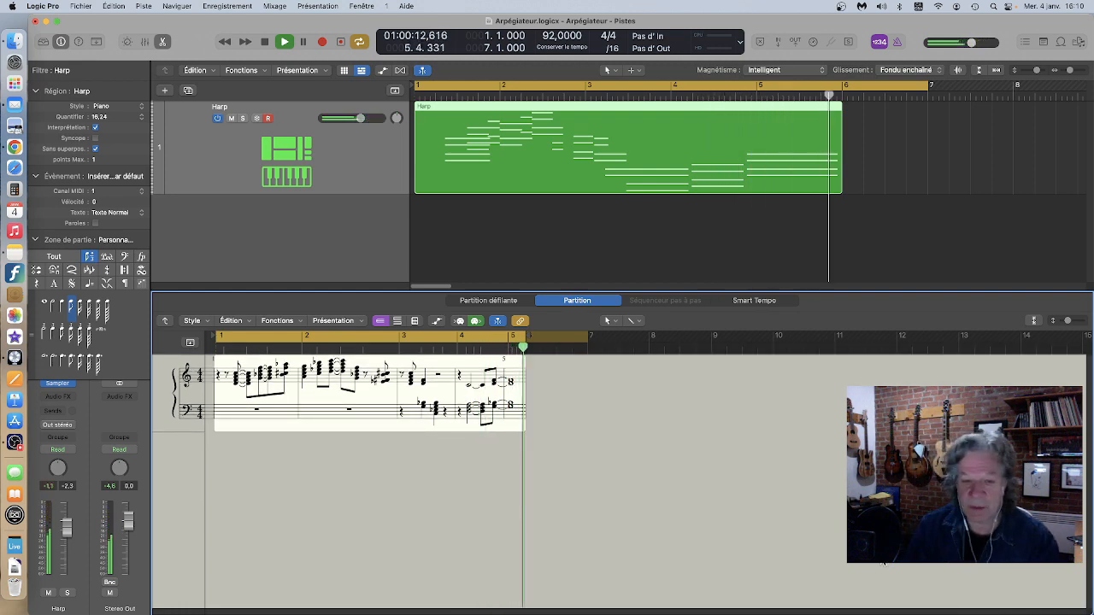
key(Return)
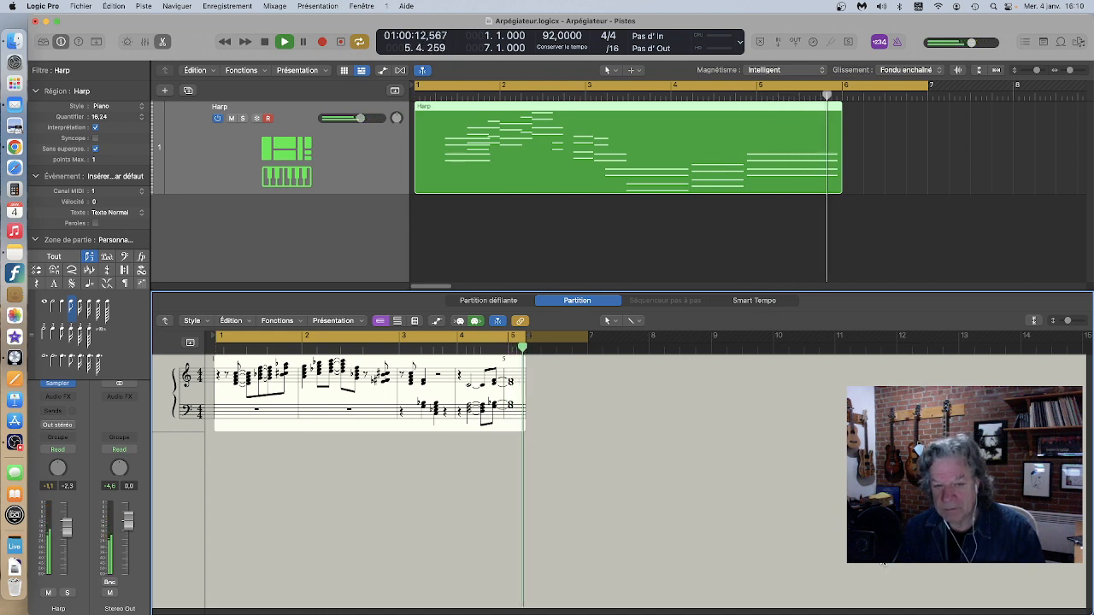
key(space)
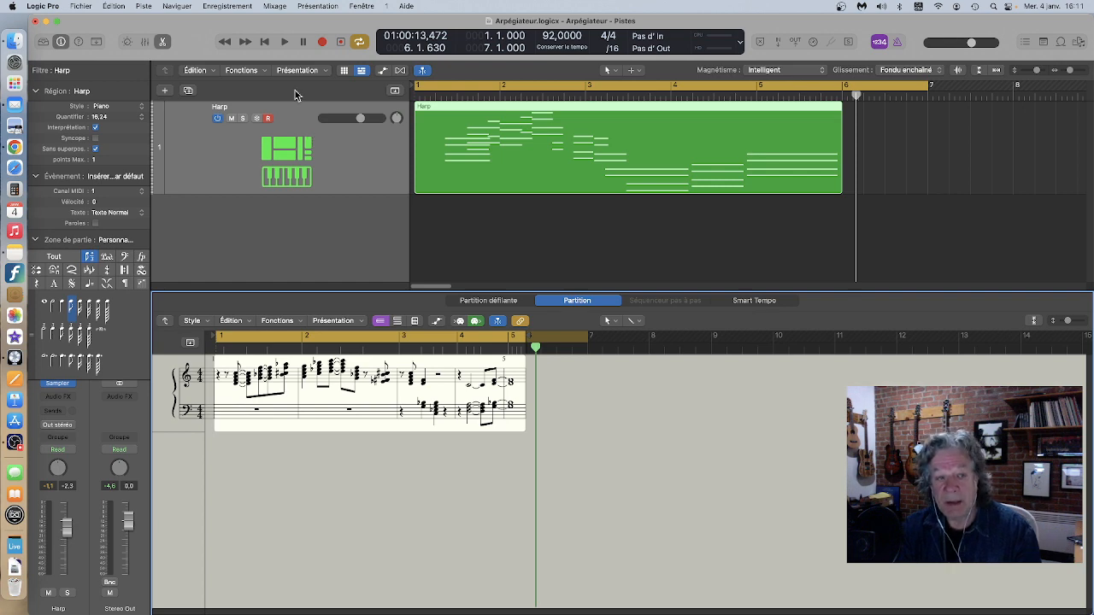
click(488, 301)
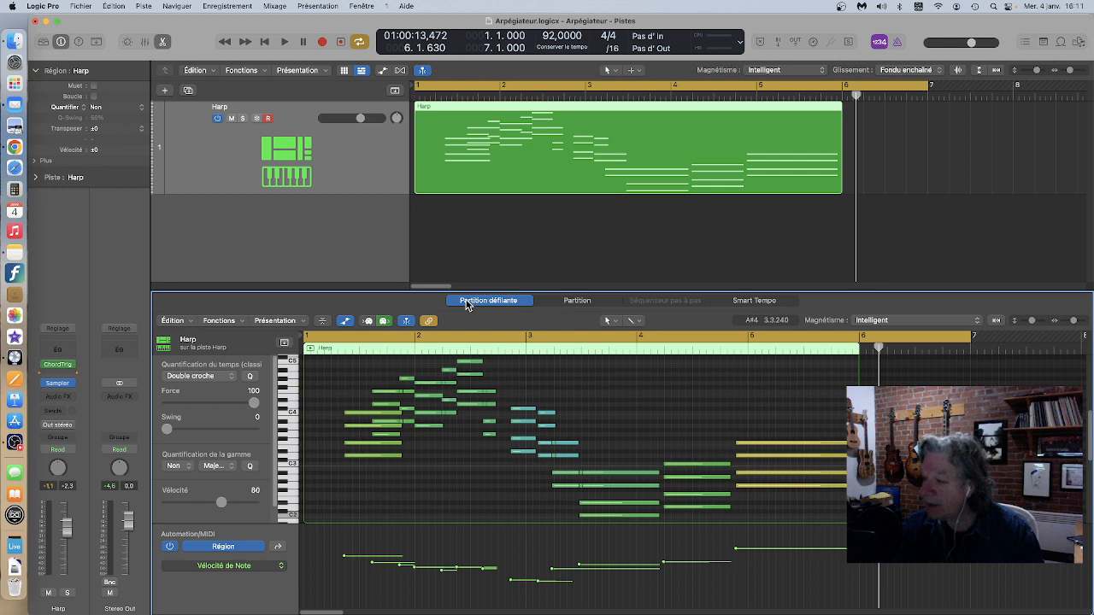
Replace Chord Trigger with the Arpeggiator on the Harp channel strip and raise the Arpeggiator's Variation setting.
click(72, 366)
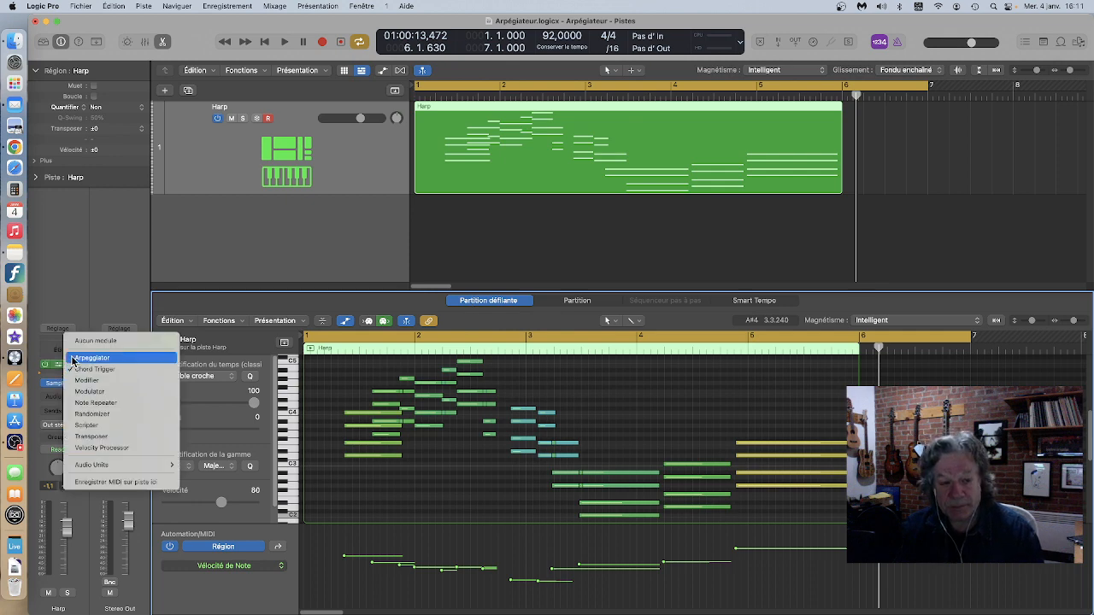
click(72, 359)
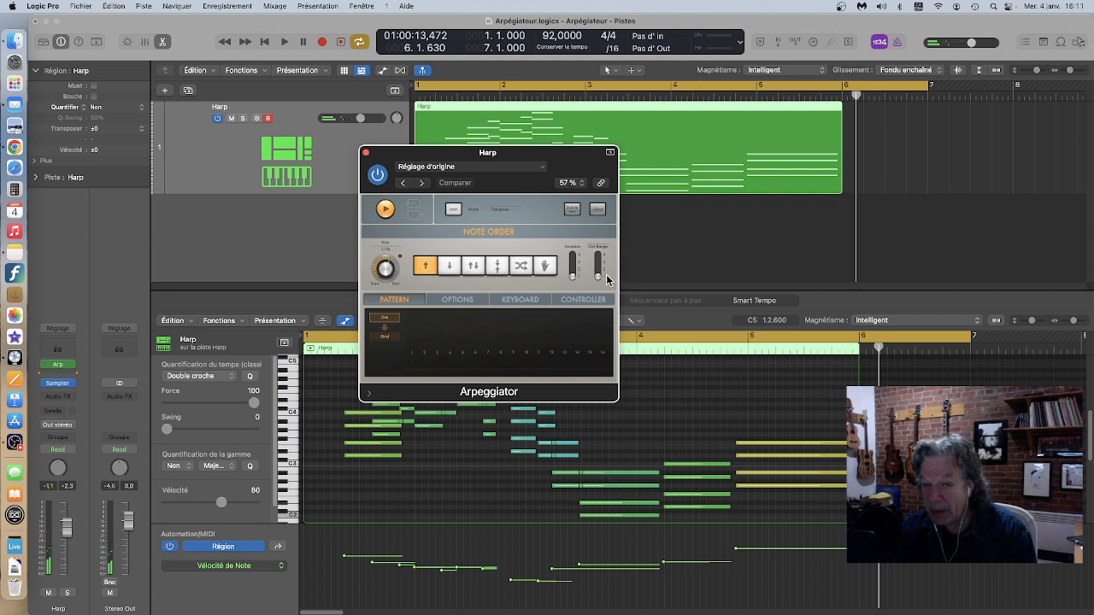
drag(581, 274, 574, 267)
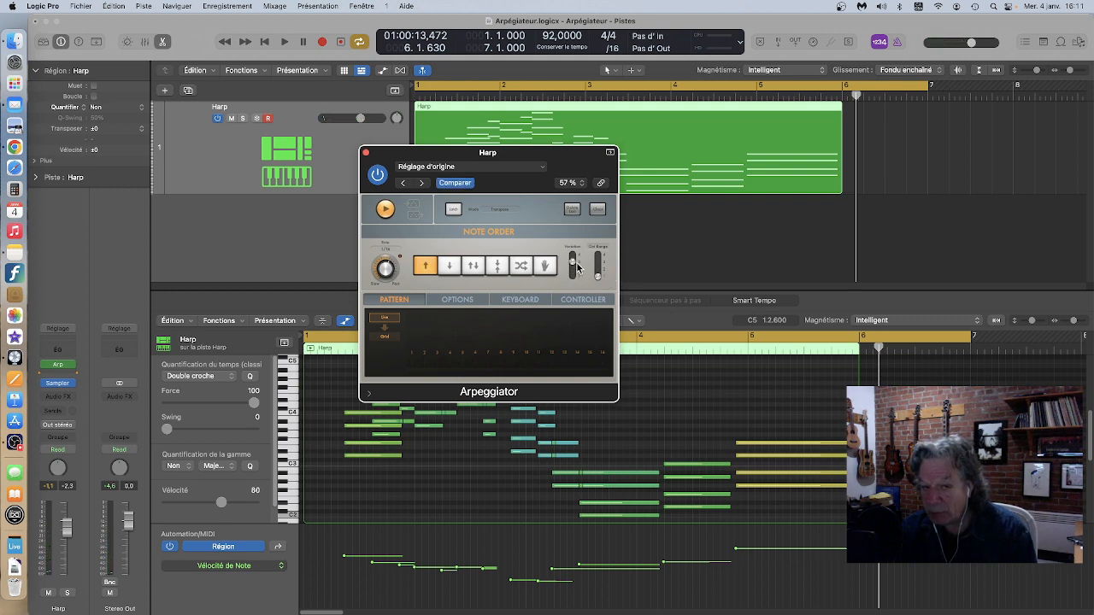